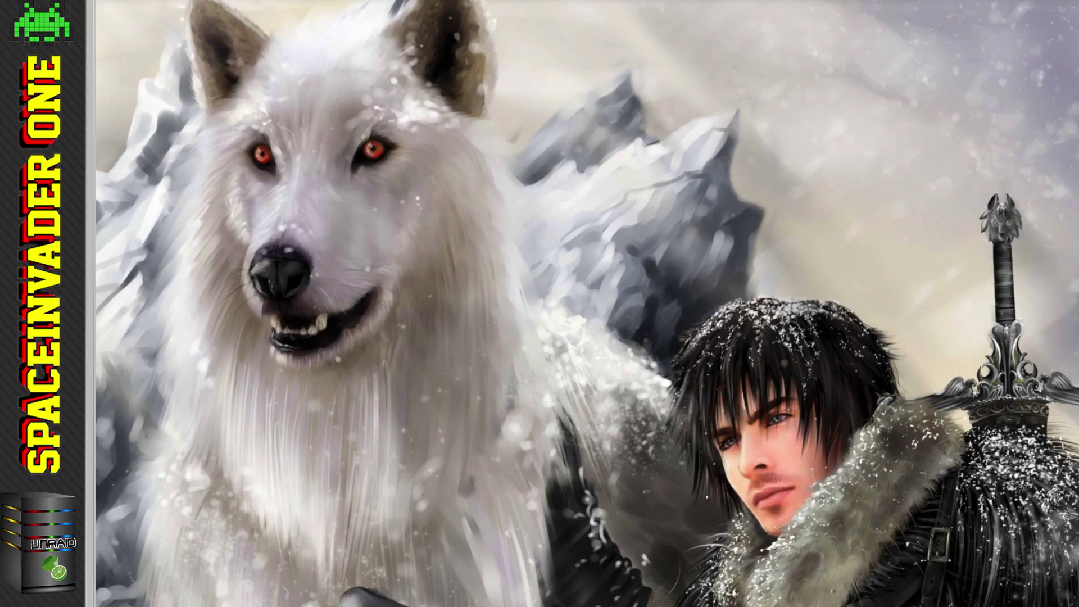
# Move the support files zip onto the desktop and extract it into a folder
pyautogui.moveTo(1070, 65); pyautogui.dragTo(960, 56)
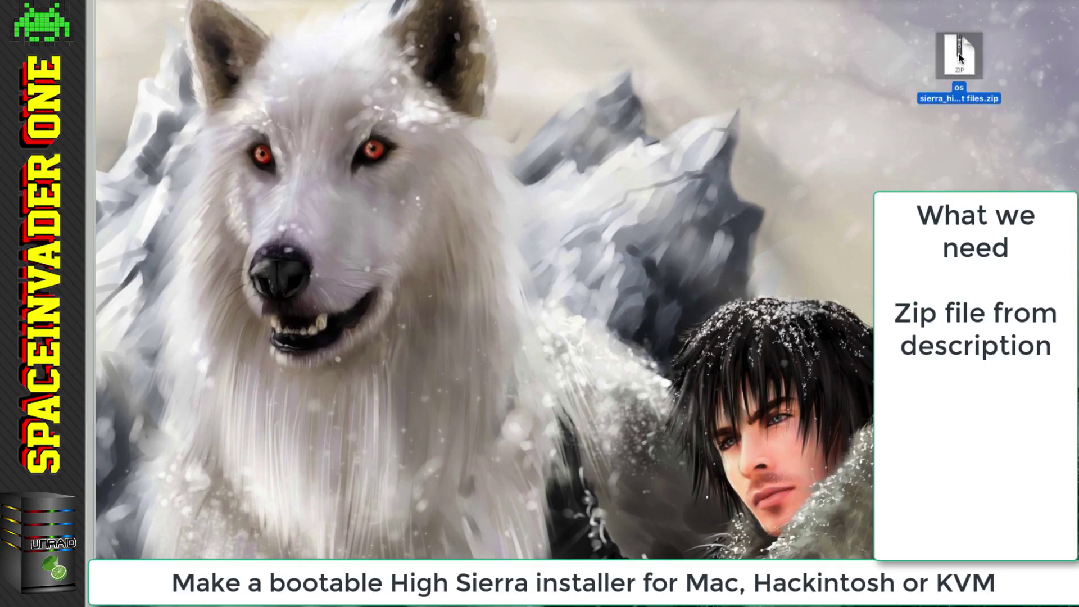
pyautogui.doubleClick(962, 61)
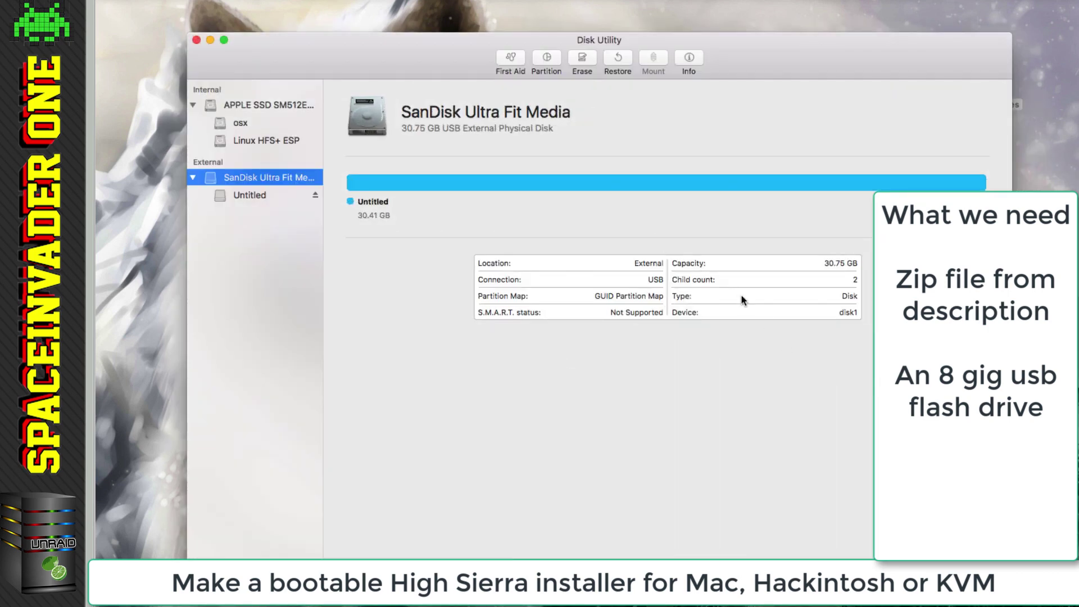
# Erase the SanDisk USB drive as Mac OS Extended (Journaled), GUID Partition Map, named Untitled
pyautogui.click(582, 63)
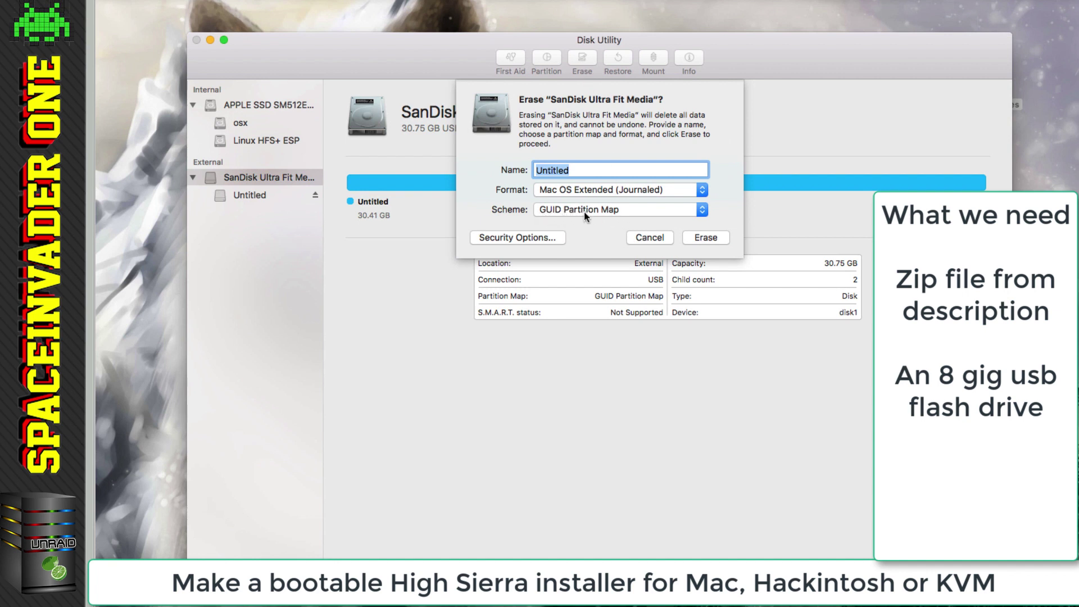
pyautogui.click(710, 241)
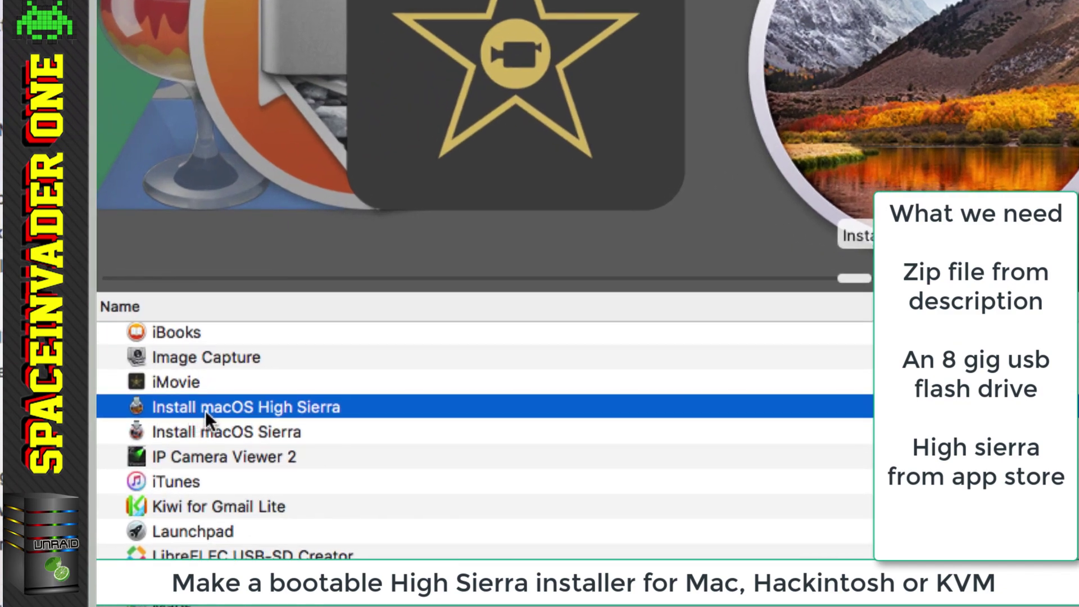
# Launch Install Disk Creator from the os sierra_highsierra support files' install creator folder
pyautogui.click(249, 427)
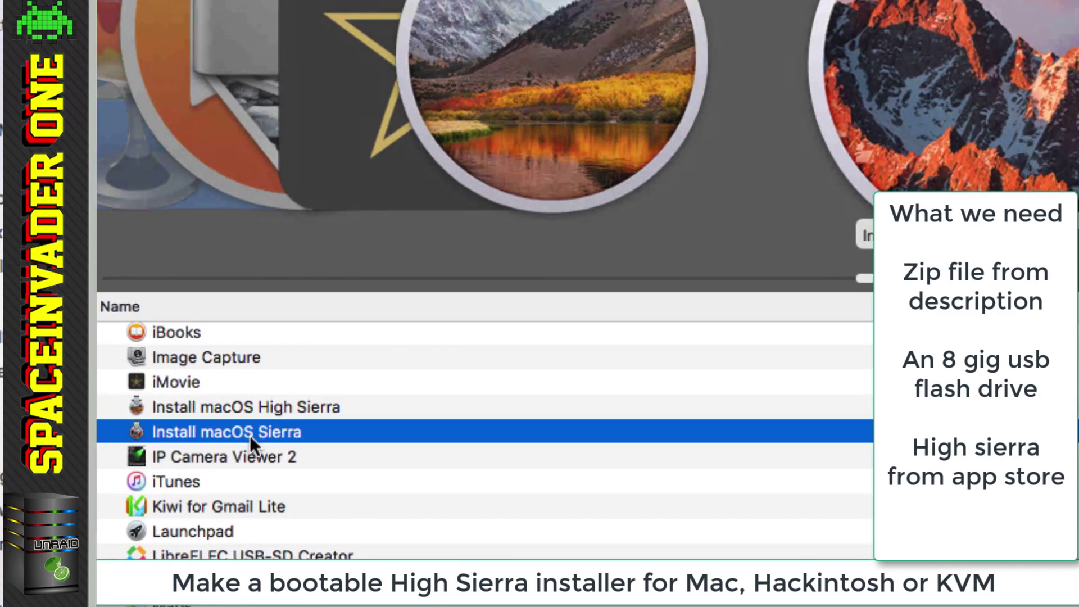
pyautogui.click(243, 403)
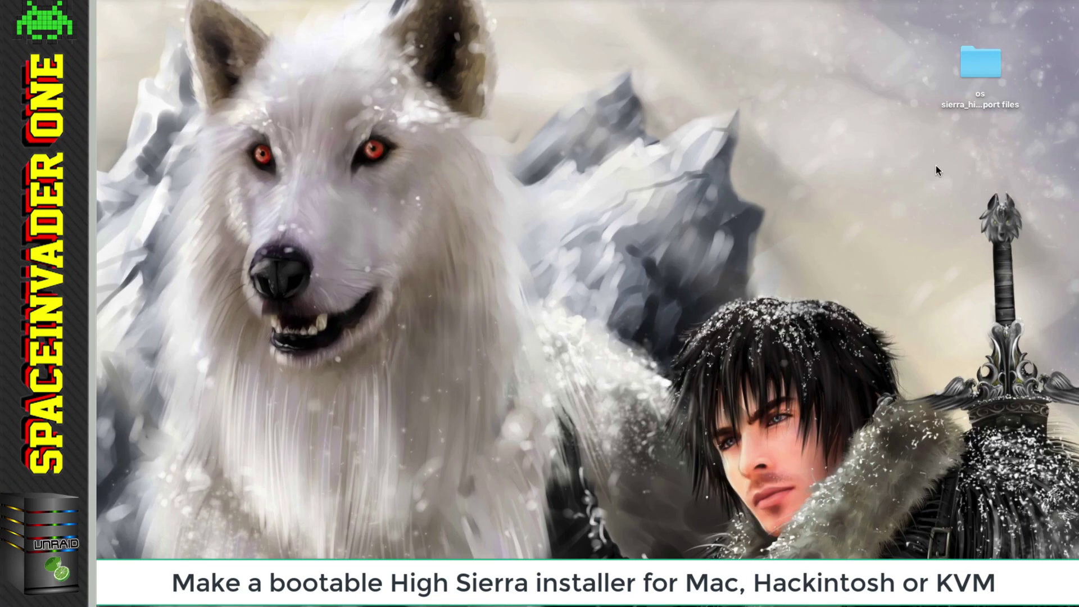
pyautogui.doubleClick(974, 66)
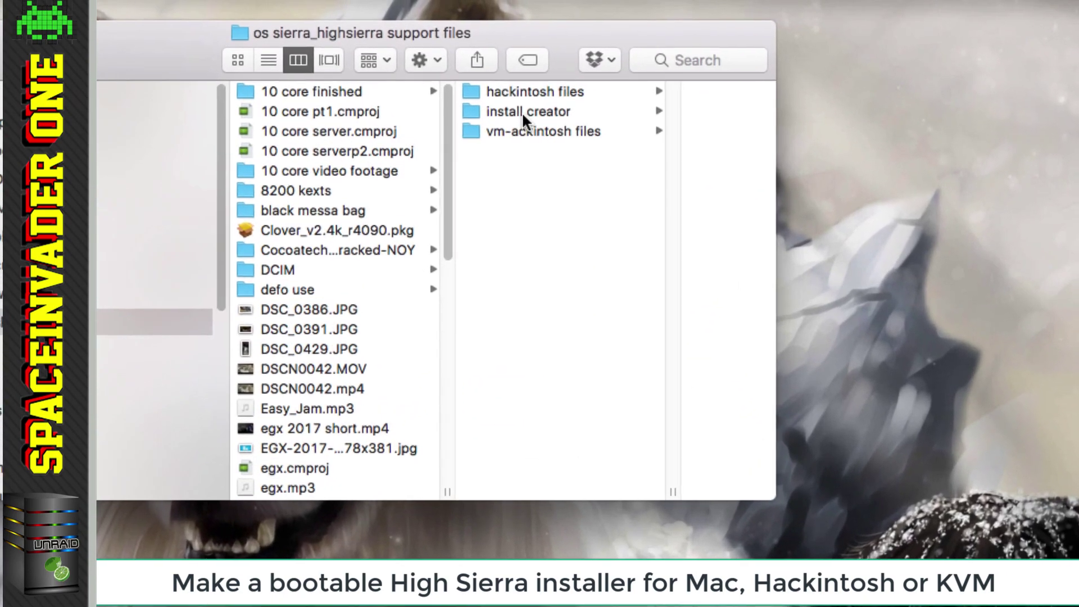
pyautogui.click(559, 61)
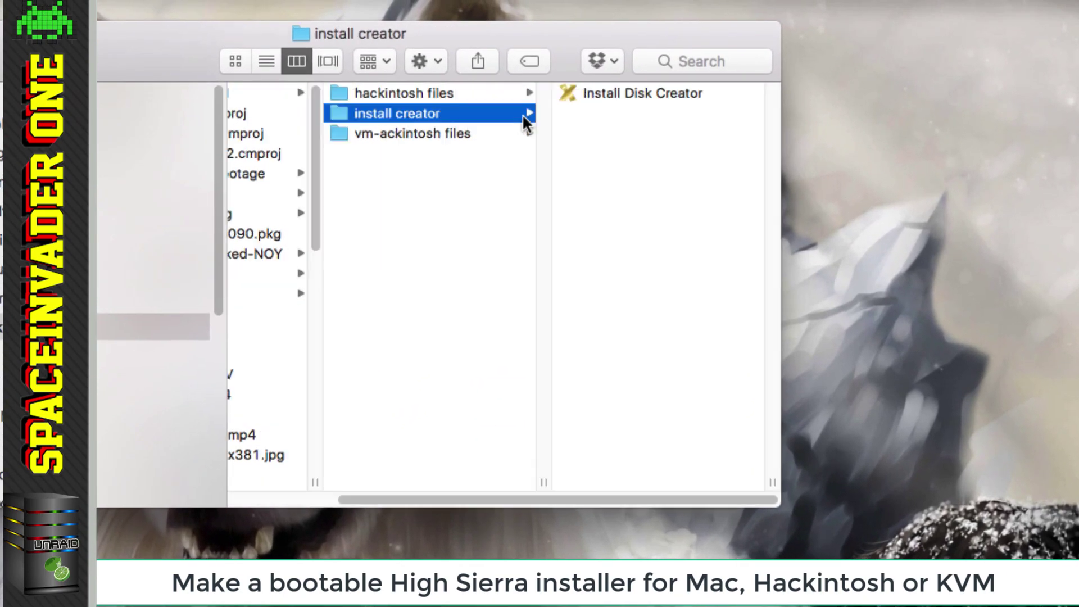
pyautogui.doubleClick(621, 96)
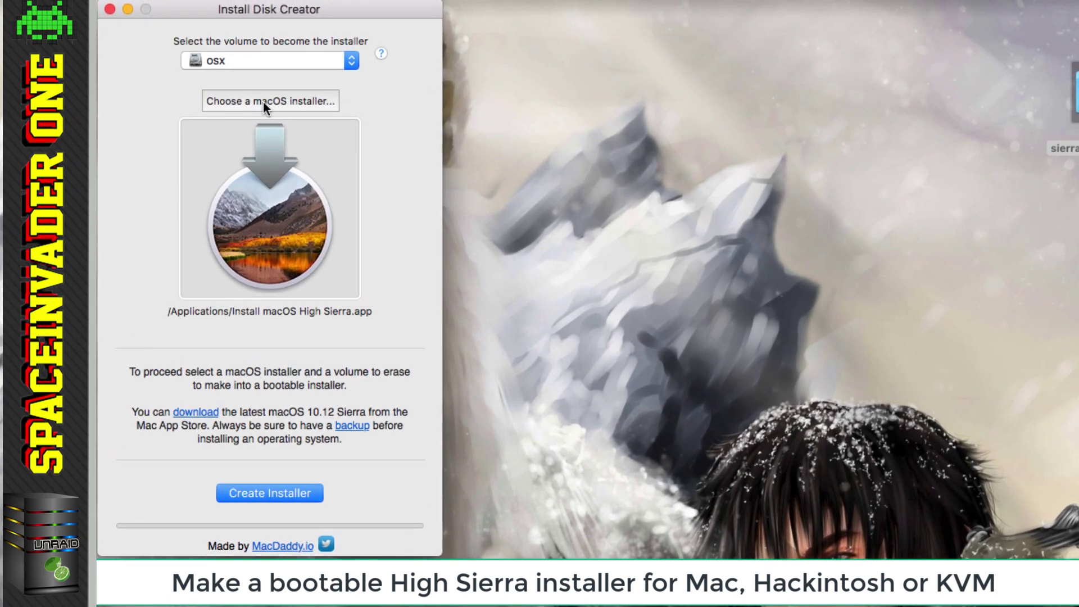
# Load Install macOS High Sierra.app as the installer and target the Untitled USB volume
pyautogui.click(263, 100)
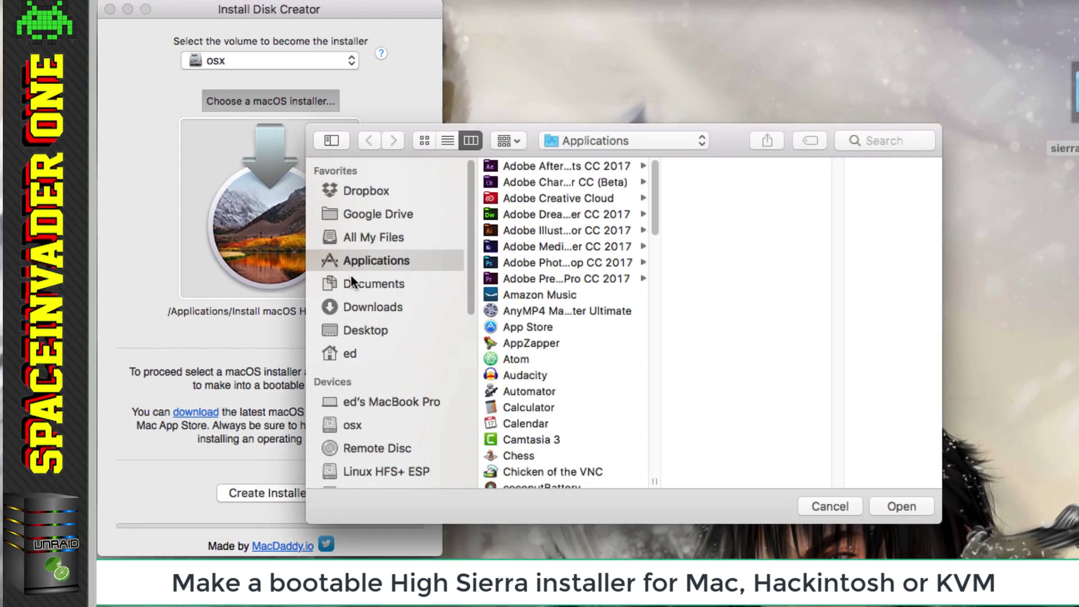
pyautogui.scroll(-10, 556, 314)
pyautogui.click(541, 257)
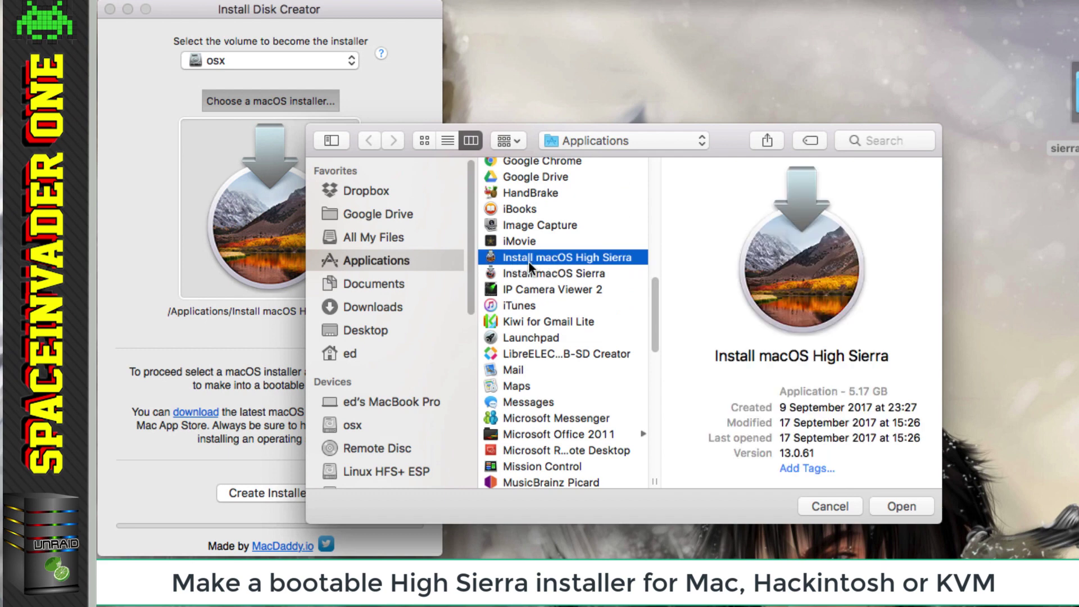
pyautogui.click(905, 503)
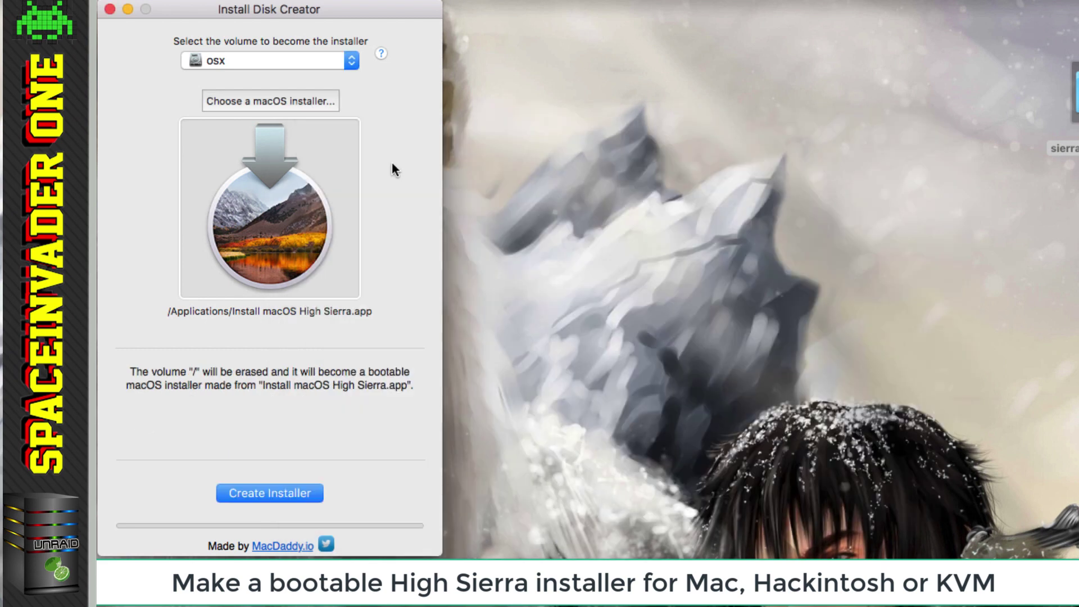
pyautogui.click(351, 65)
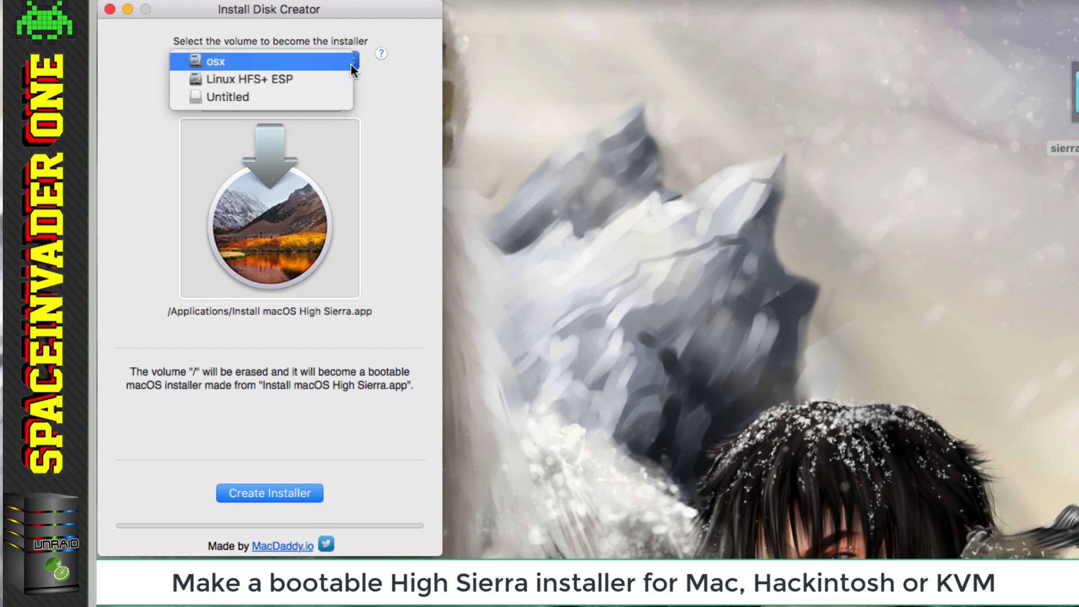
pyautogui.click(225, 97)
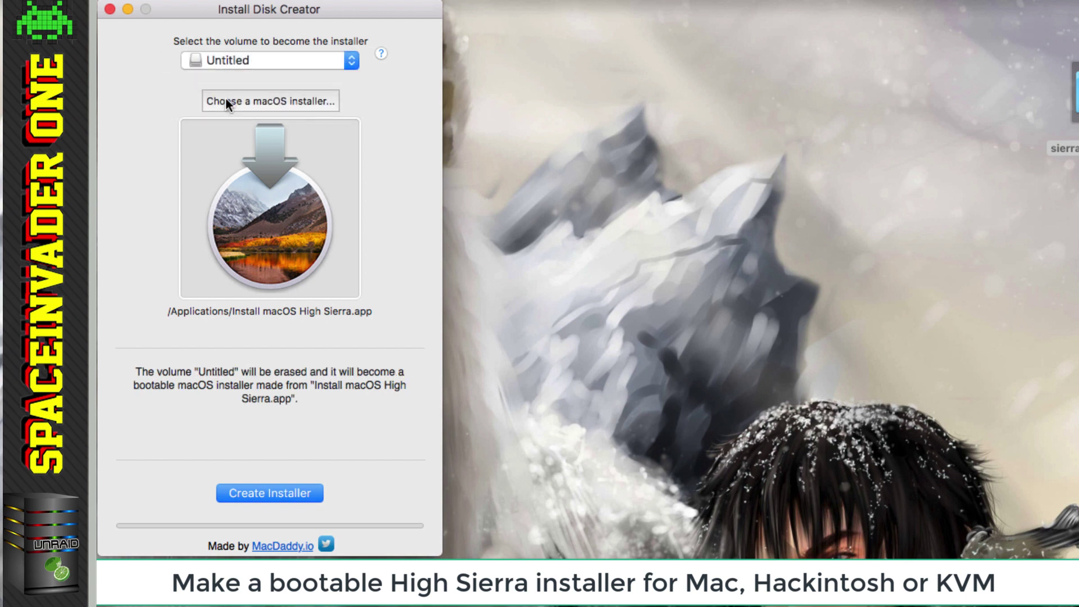
# Create the High Sierra installer on Untitled, confirming the erase and authorizing with the account password
pyautogui.click(265, 494)
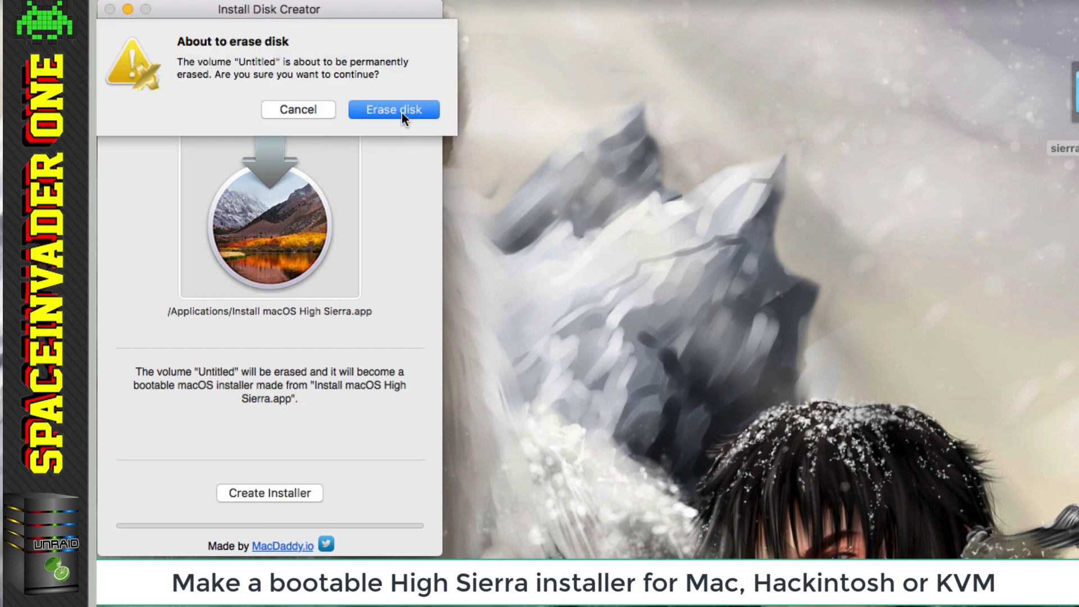
pyautogui.click(403, 113)
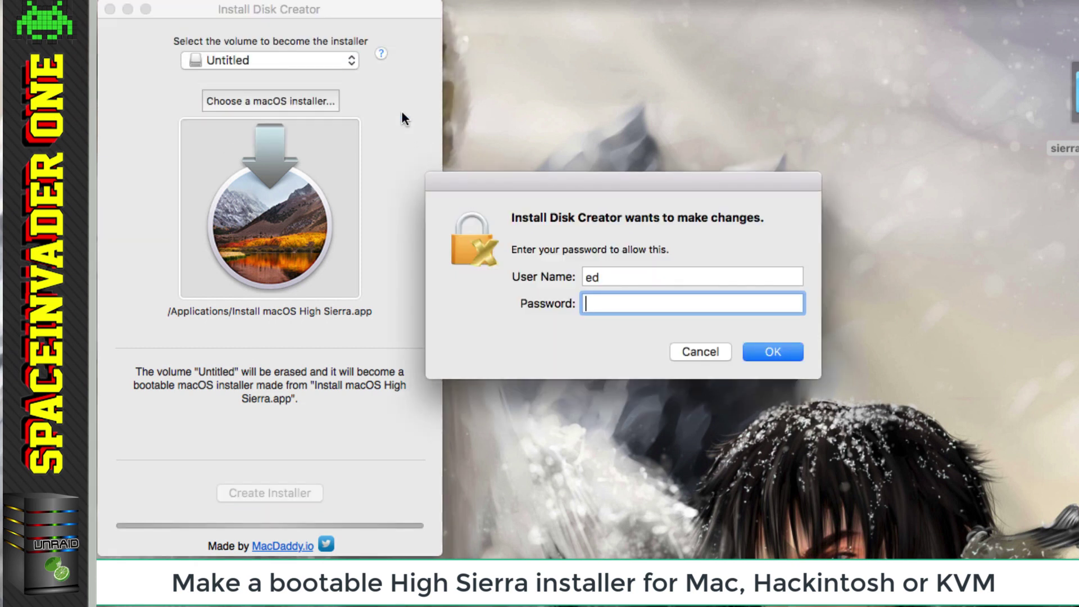
pyautogui.write('*****')
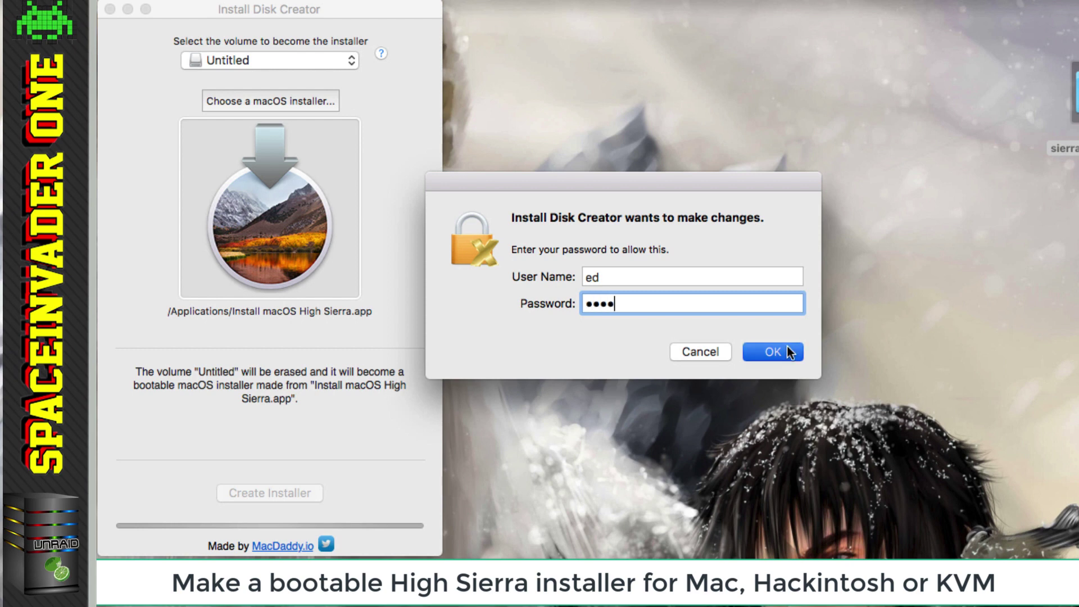
pyautogui.click(773, 351)
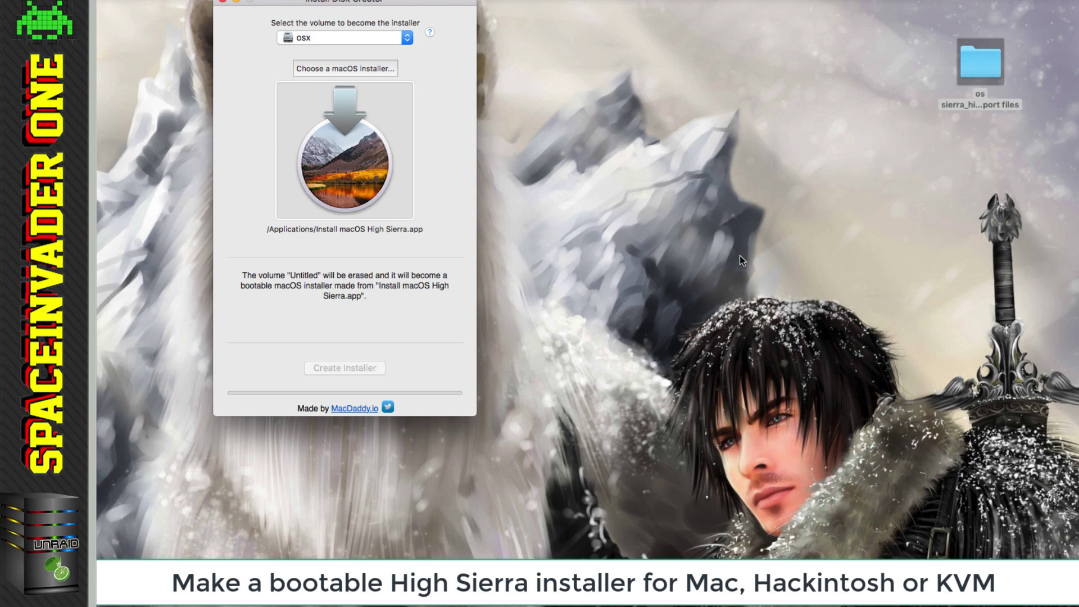
pyautogui.click(353, 408)
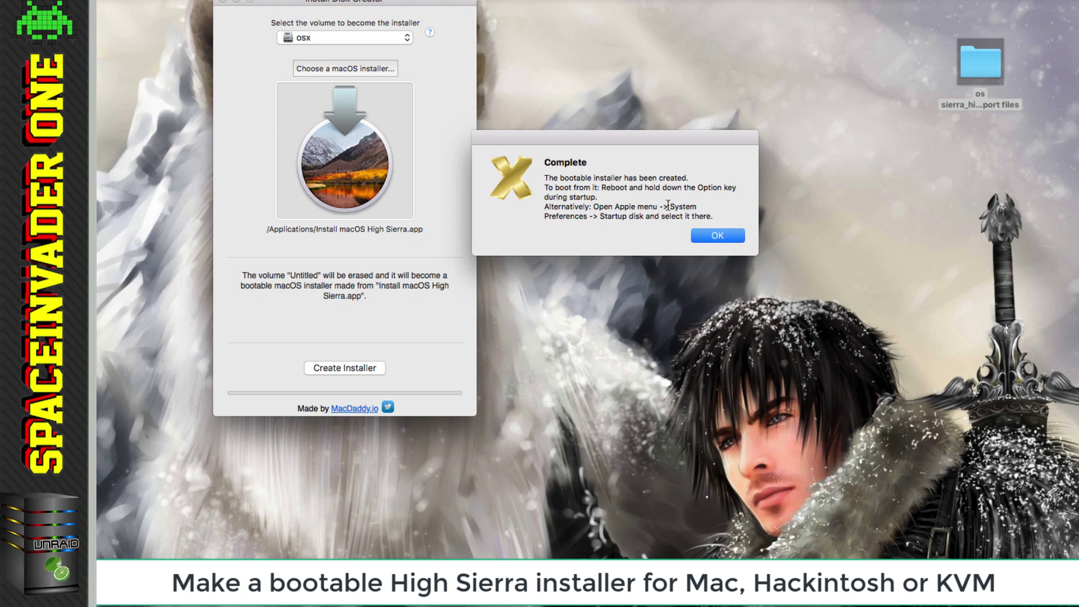
pyautogui.click(713, 237)
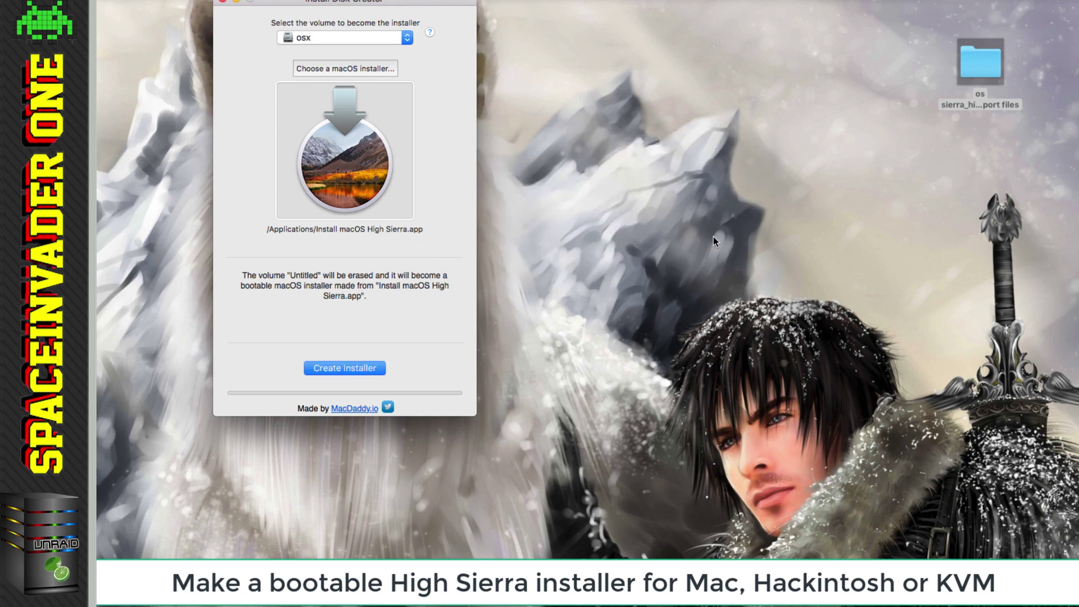
# Close Install Disk Creator and inspect the new Install macOS High Sierra Beta drive's contents
pyautogui.click(223, 1)
pyautogui.click(977, 153)
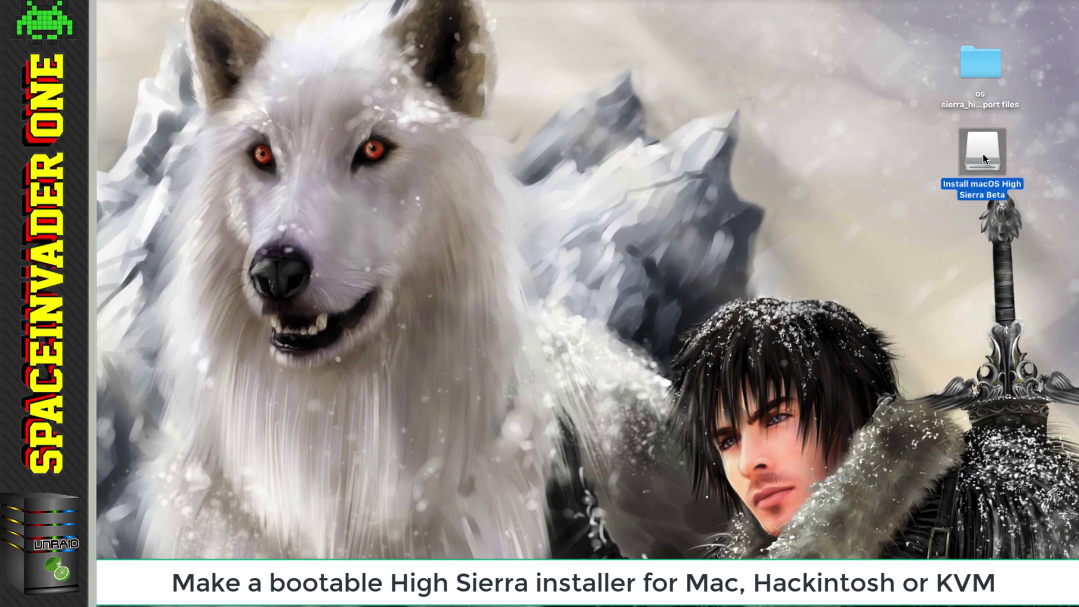
pyautogui.doubleClick(983, 154)
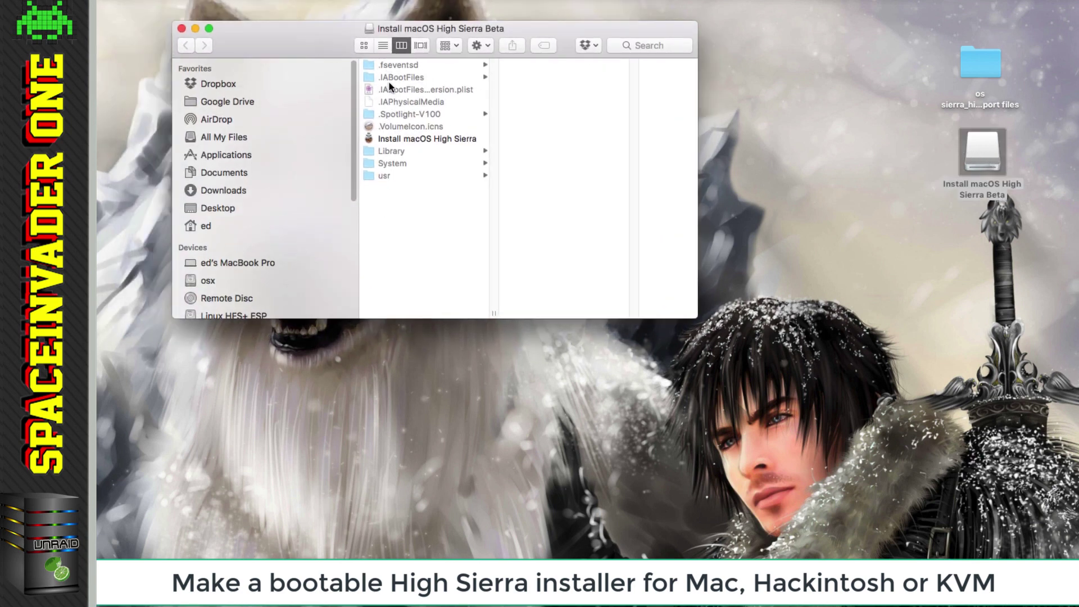
pyautogui.click(180, 28)
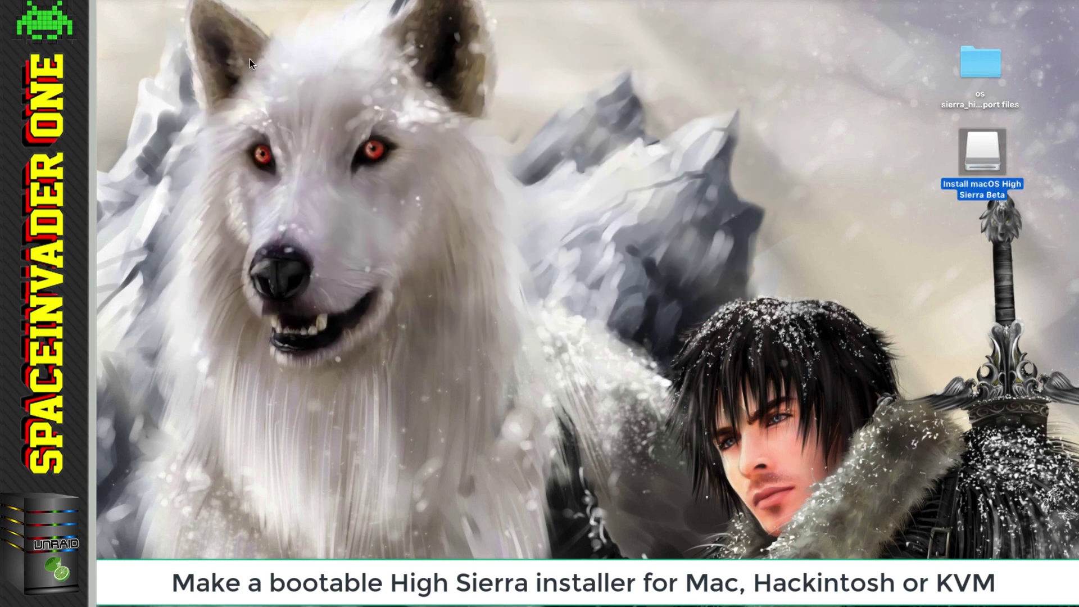
pyautogui.click(834, 187)
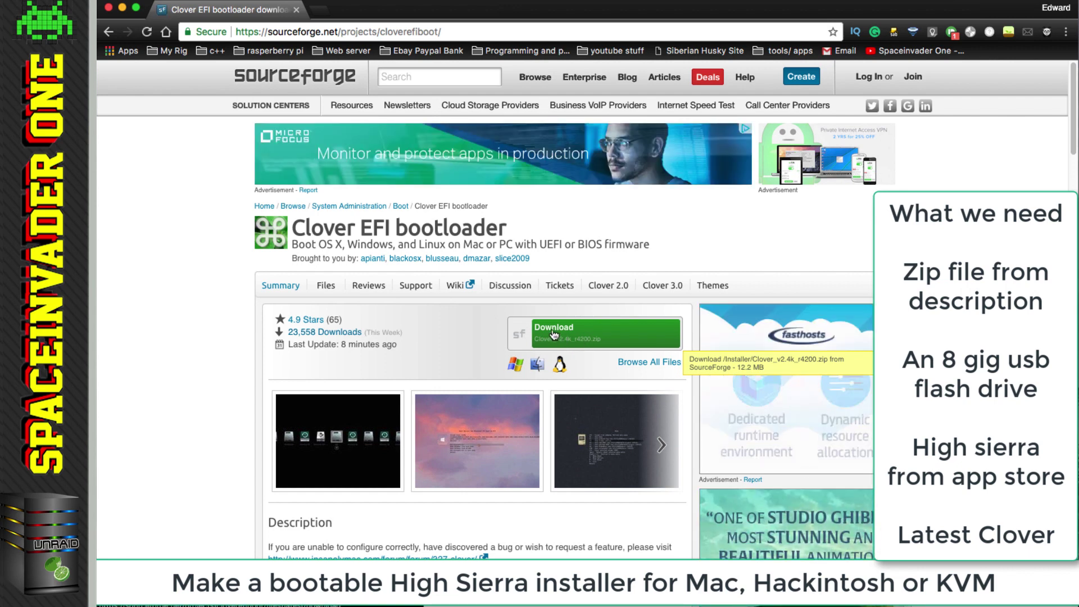
# Download Clover_v2.4k_r4200 from the SourceForge Clover EFI bootloader page
pyautogui.click(554, 335)
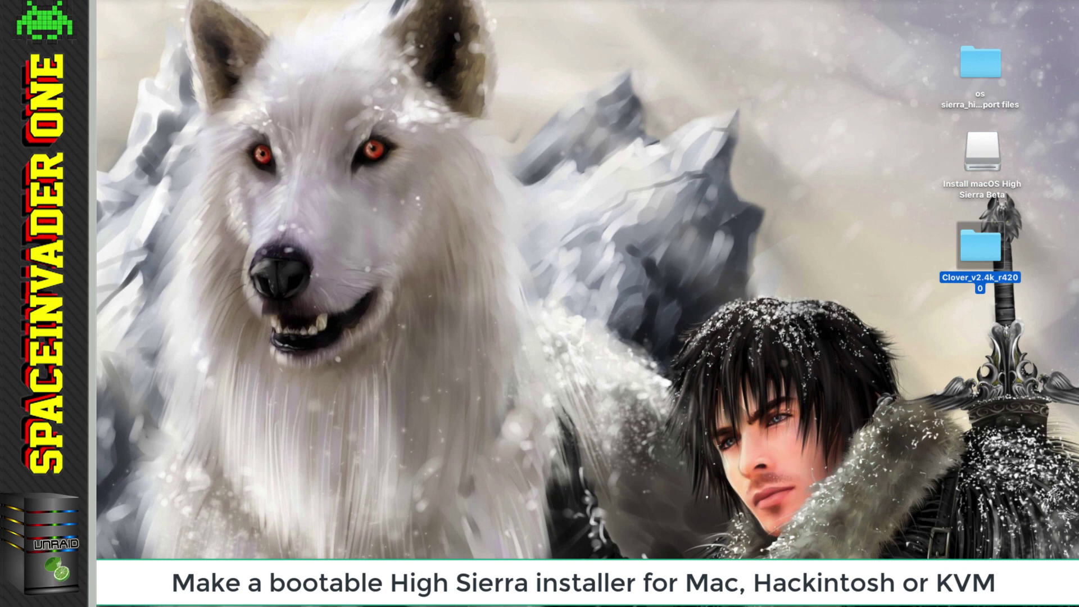
# Launch the Clover v2.4k r4200 installer package and move past the introduction and read-me
pyautogui.doubleClick(983, 245)
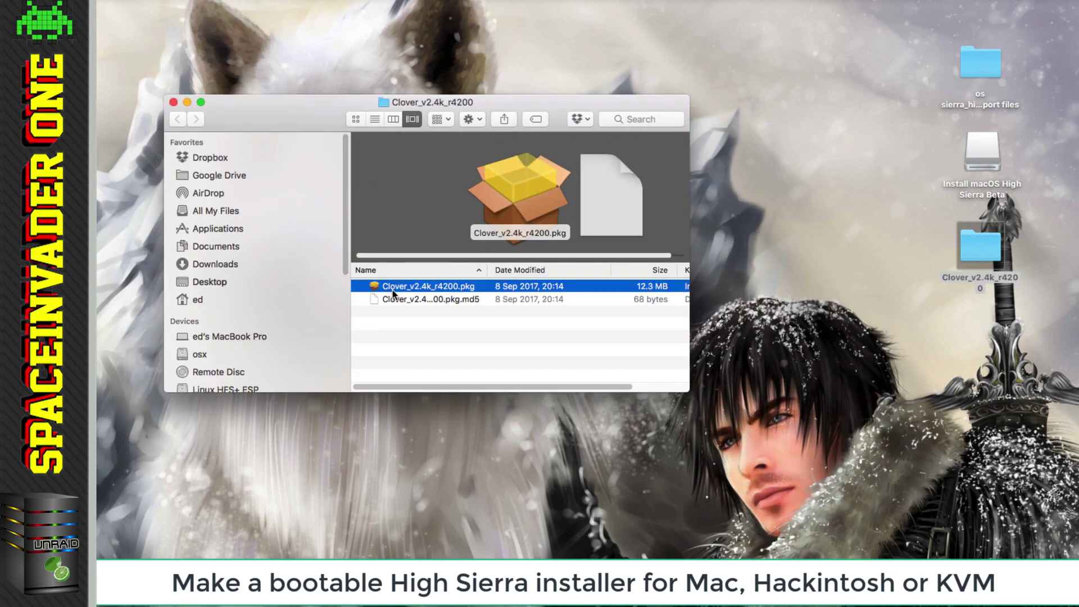
pyautogui.doubleClick(403, 288)
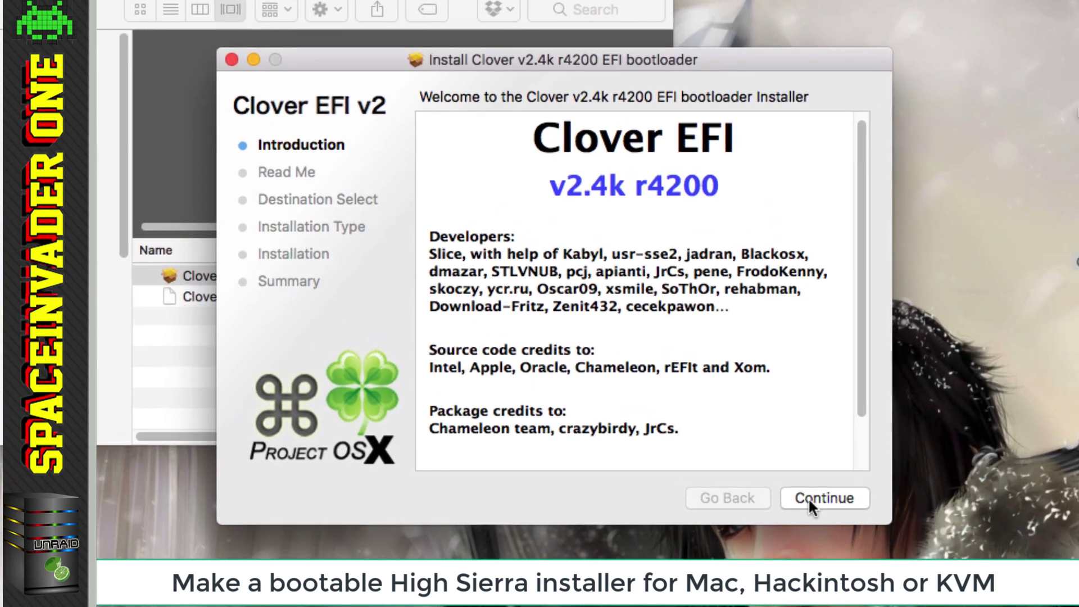
pyautogui.click(809, 500)
pyautogui.click(812, 504)
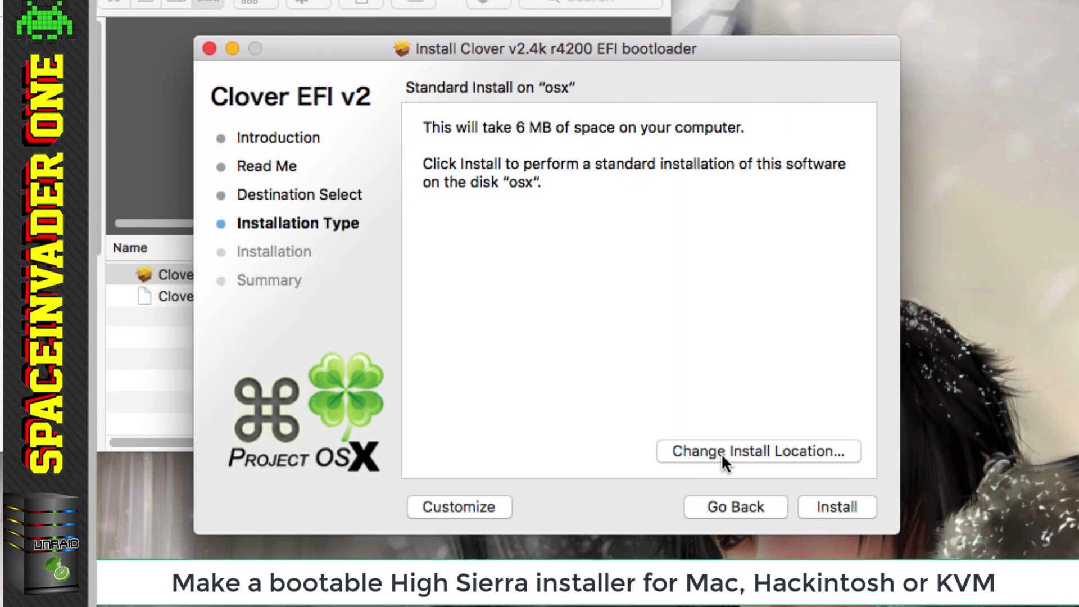
# Set the install location to Install macOS High Sierra Beta and show the Customize package list
pyautogui.click(733, 451)
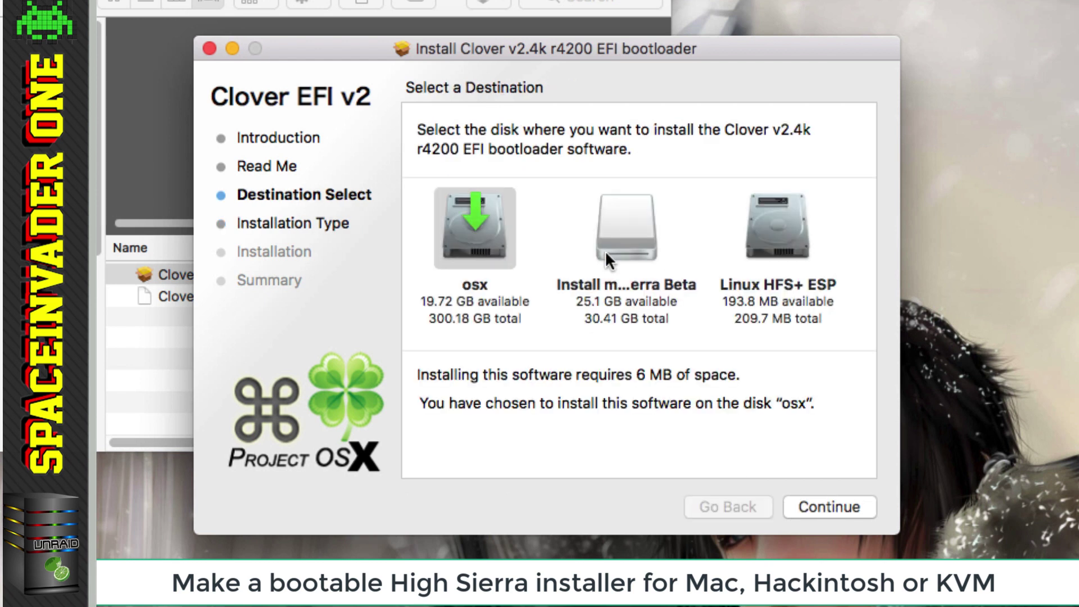
pyautogui.click(632, 222)
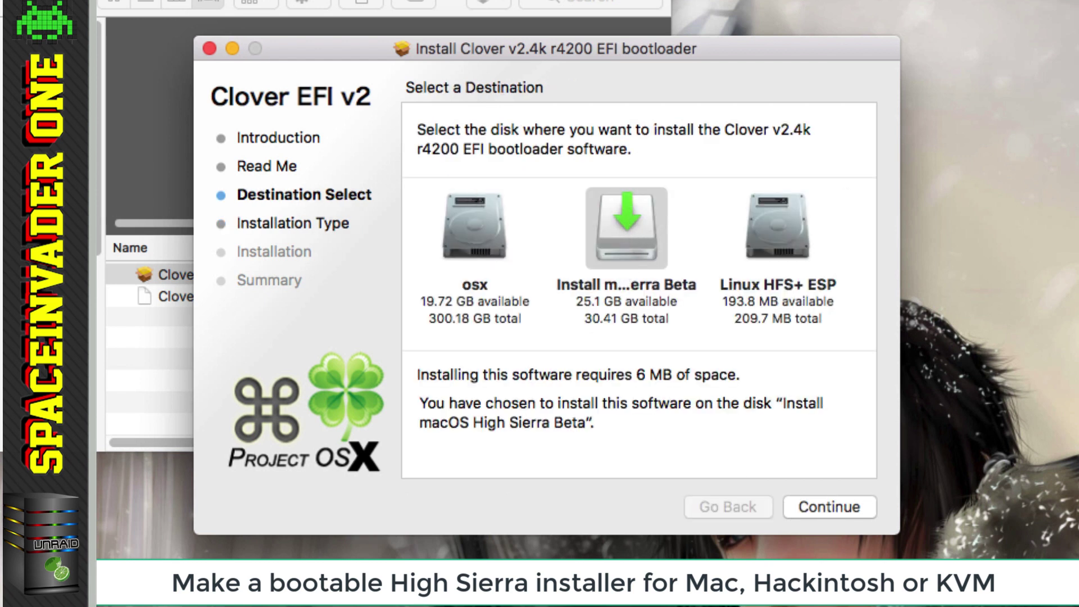
pyautogui.click(615, 233)
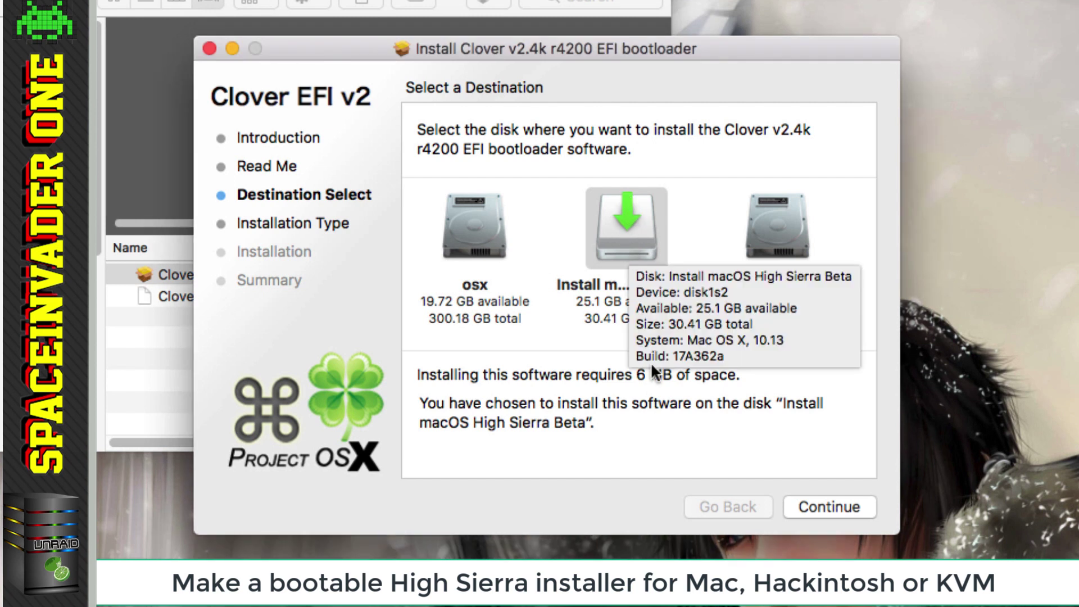
pyautogui.click(817, 509)
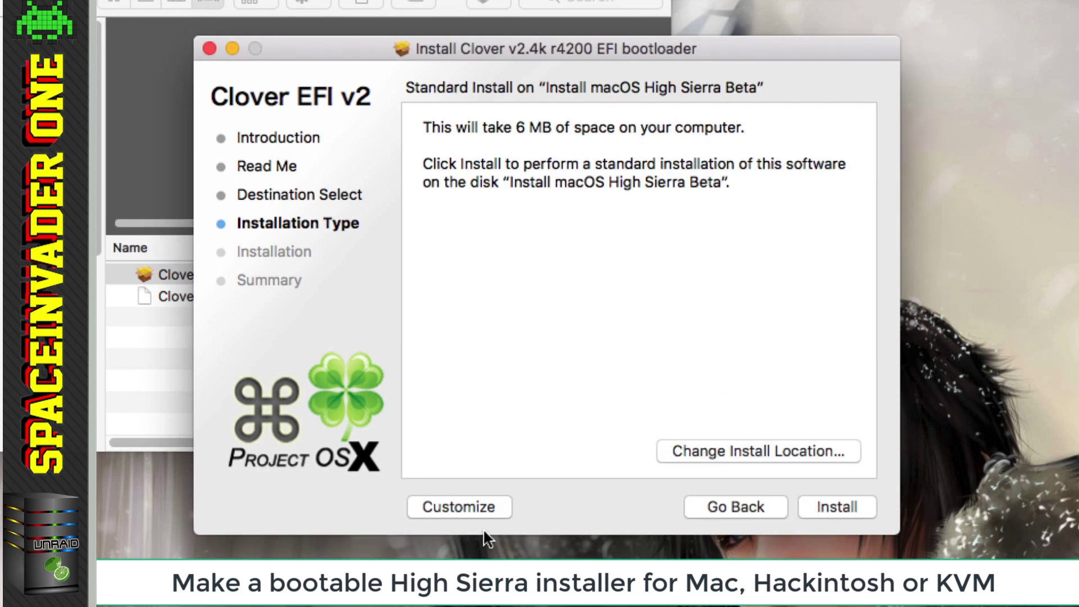
pyautogui.click(463, 506)
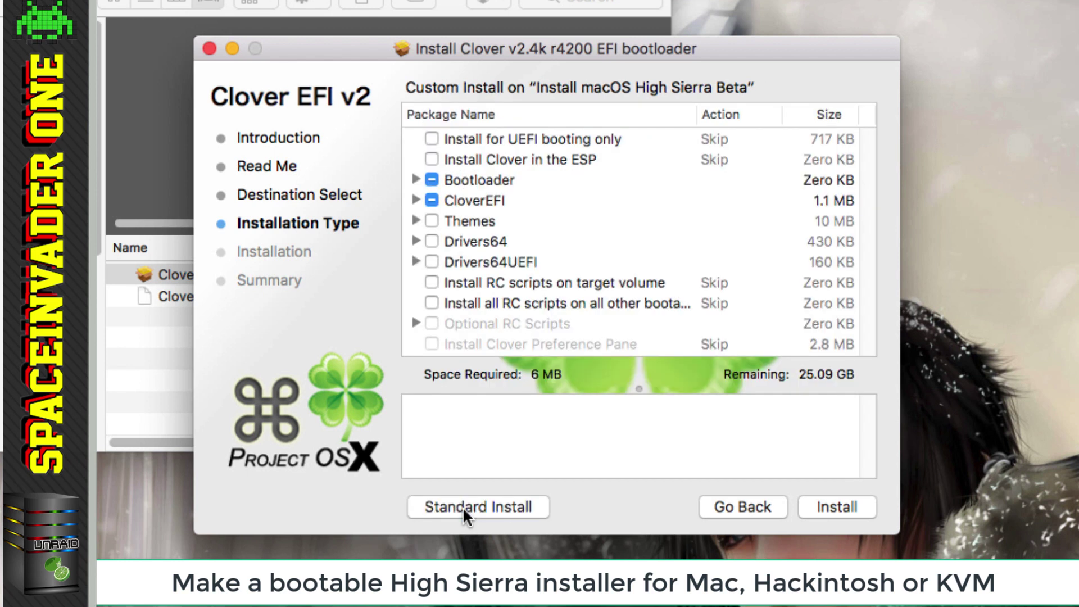
# Select Install Clover in the ESP, UEFI booting only, and PartitionDxe-64 and OsxAptioFix2Drv-64 drivers
pyautogui.click(431, 160)
pyautogui.click(431, 139)
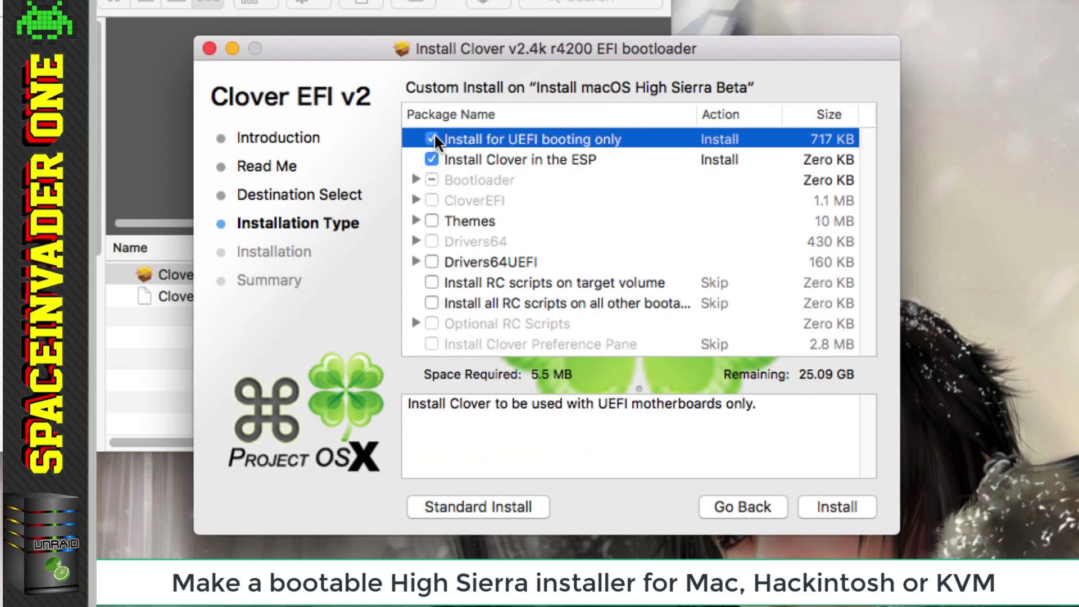
pyautogui.click(415, 261)
pyautogui.scroll(-4, 442, 317)
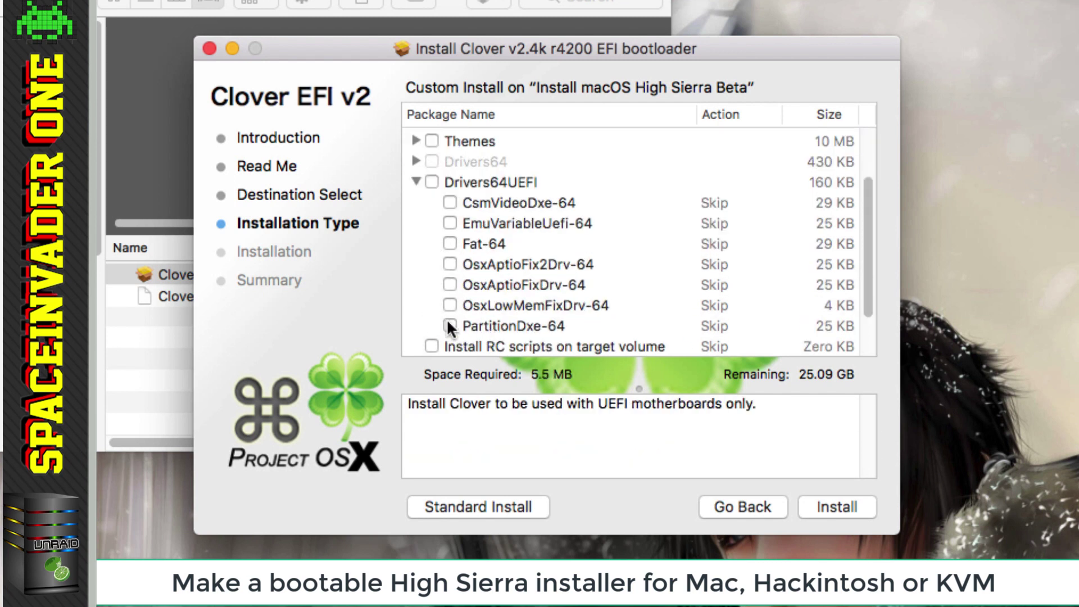
pyautogui.click(451, 325)
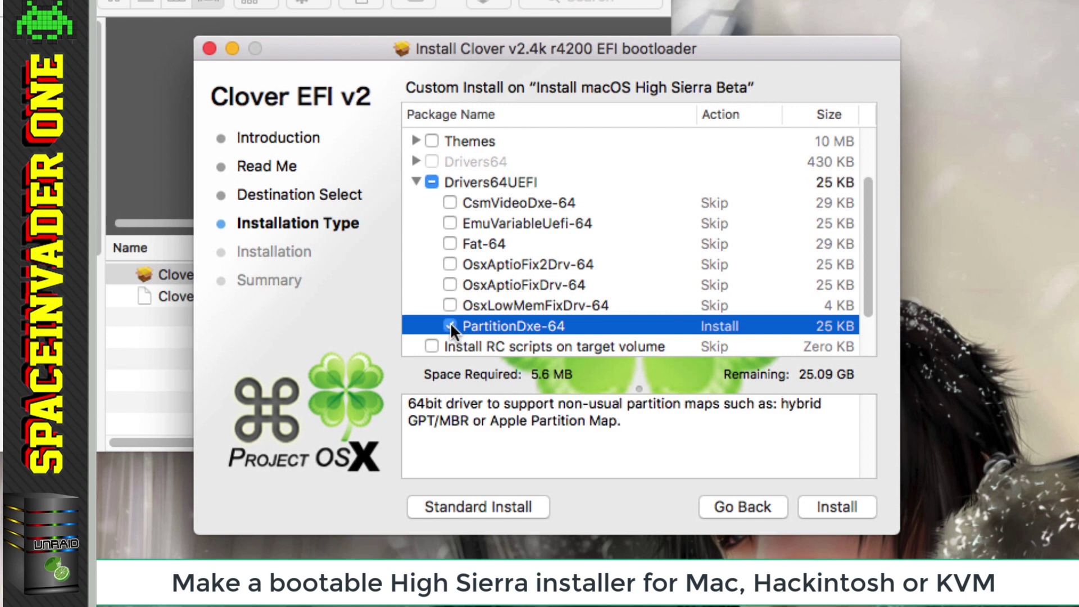
pyautogui.click(449, 264)
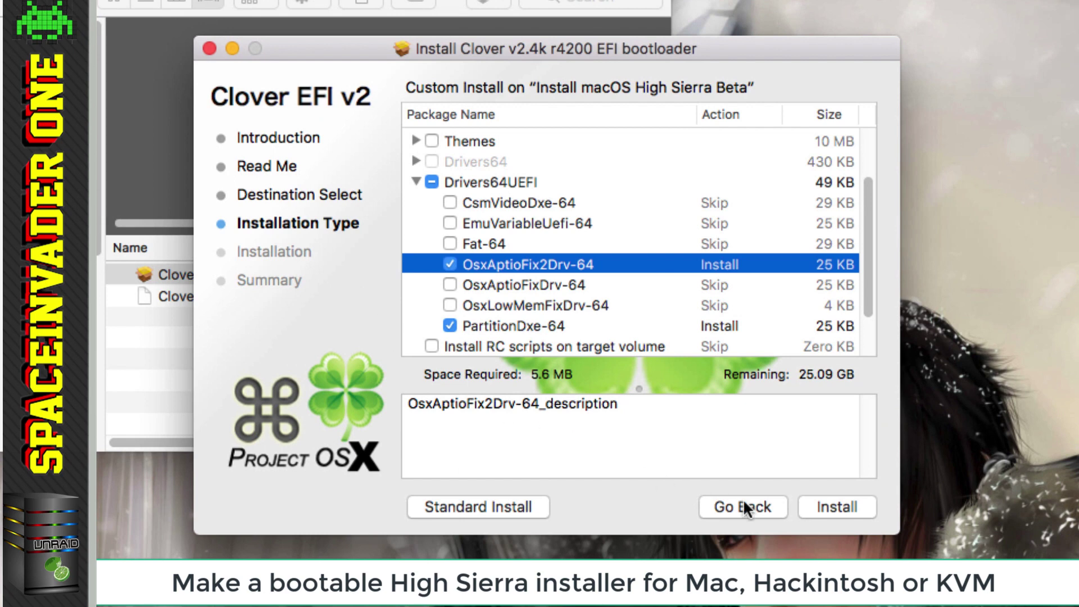
# Install Clover with these options, authorizing with the admin password
pyautogui.click(830, 506)
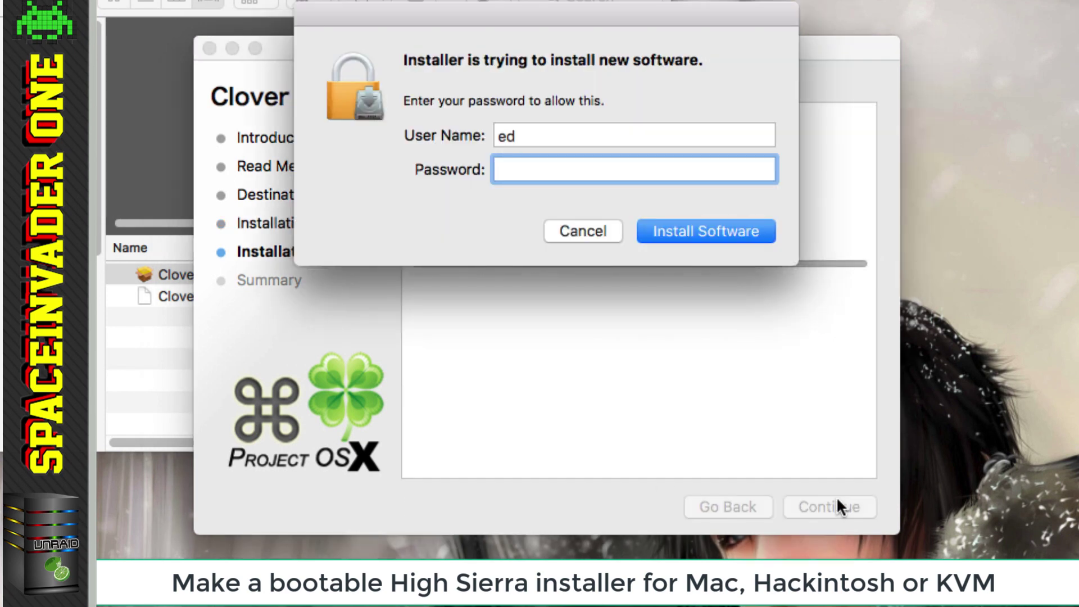
pyautogui.write('••••')
pyautogui.press('Return')
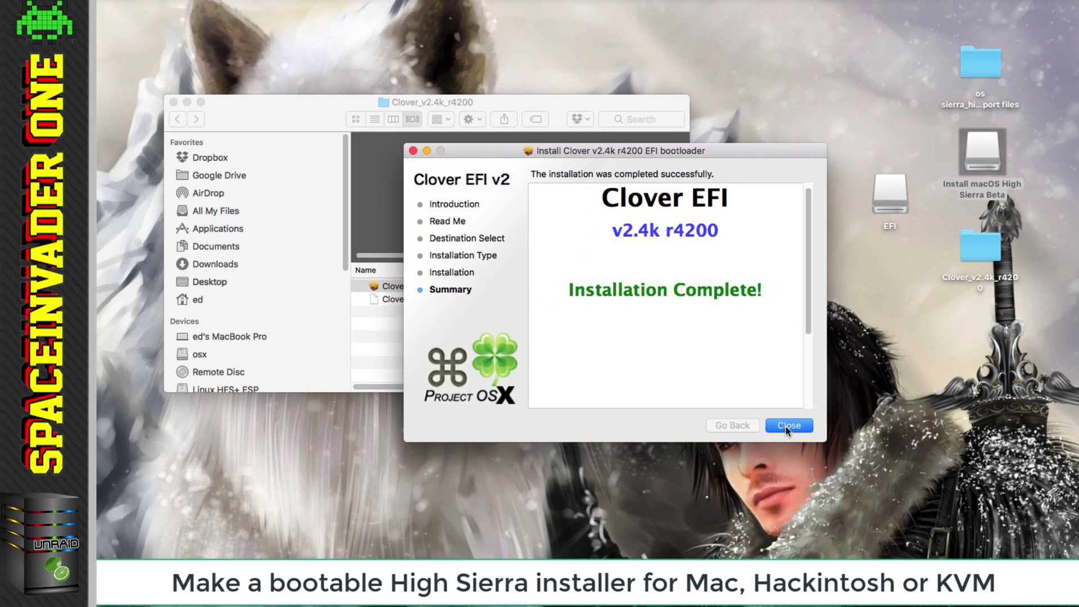
# Close the Clover installer and browse the EFI volume to EFI > CLOVER > drivers64UEFI
pyautogui.click(787, 425)
pyautogui.press('super+w')
pyautogui.moveTo(902, 216); pyautogui.dragTo(831, 176)
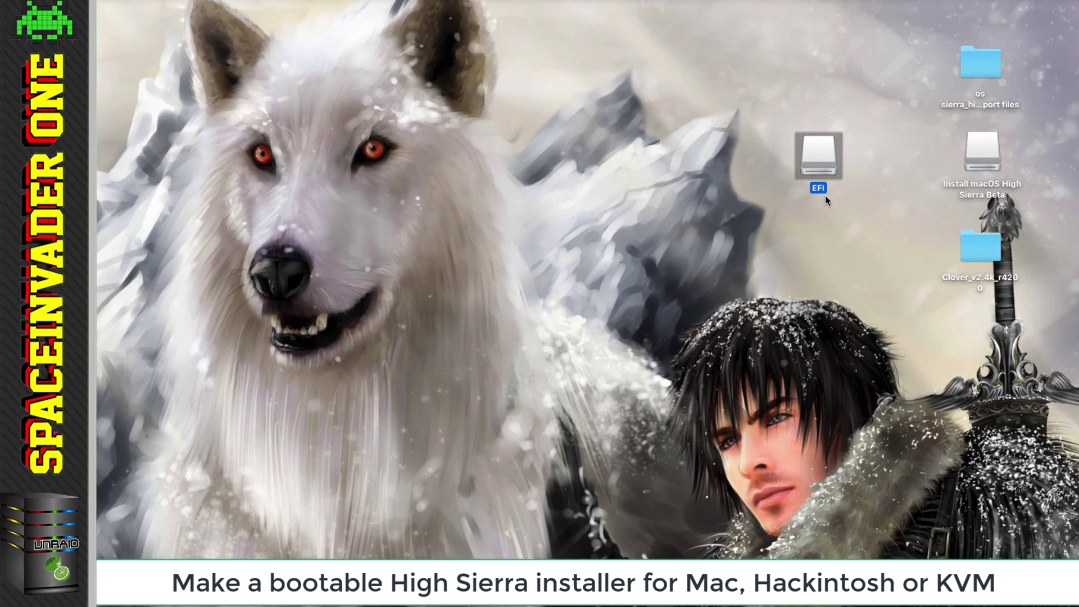
pyautogui.doubleClick(820, 163)
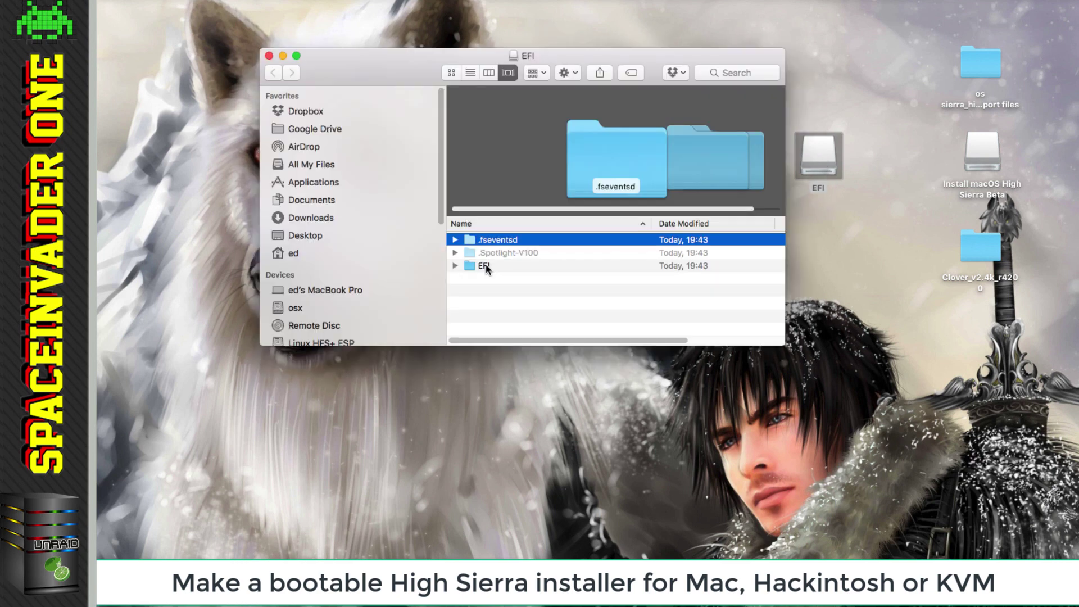
pyautogui.doubleClick(482, 266)
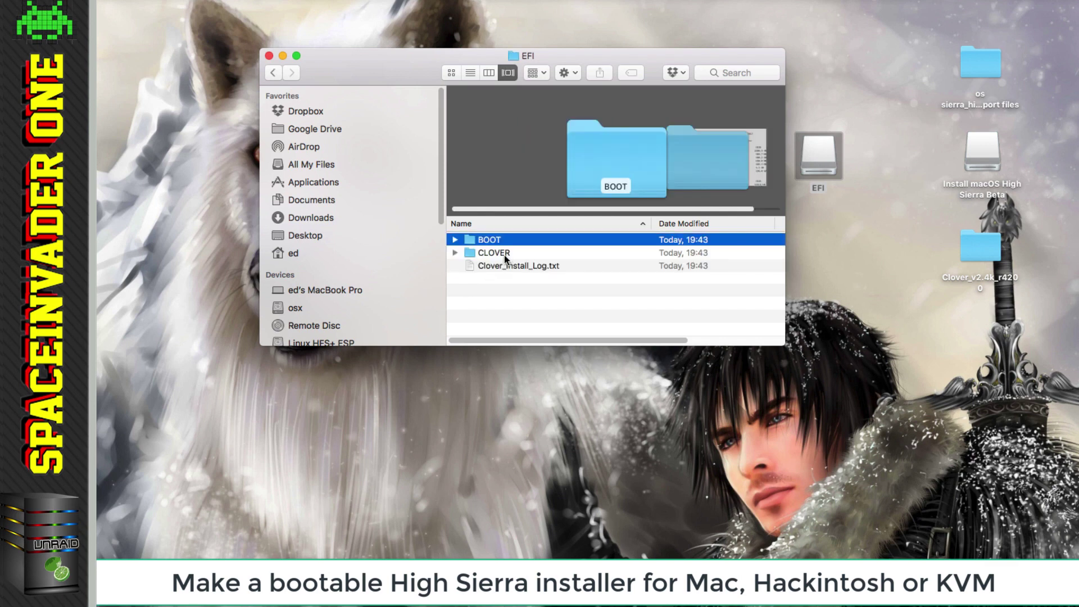
pyautogui.doubleClick(494, 253)
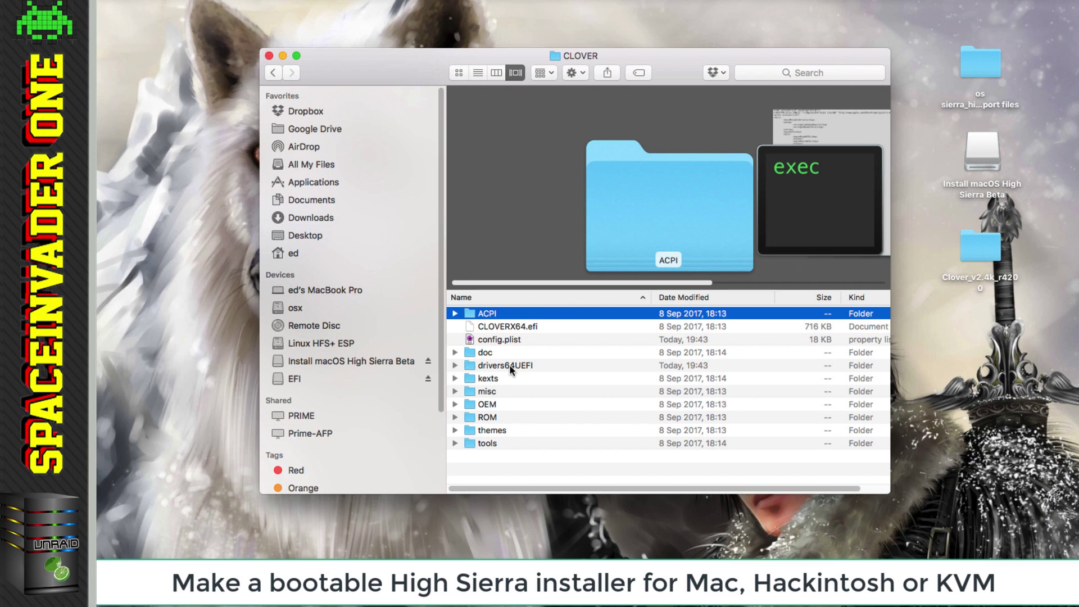
pyautogui.doubleClick(510, 365)
pyautogui.moveTo(426, 65); pyautogui.dragTo(273, 12)
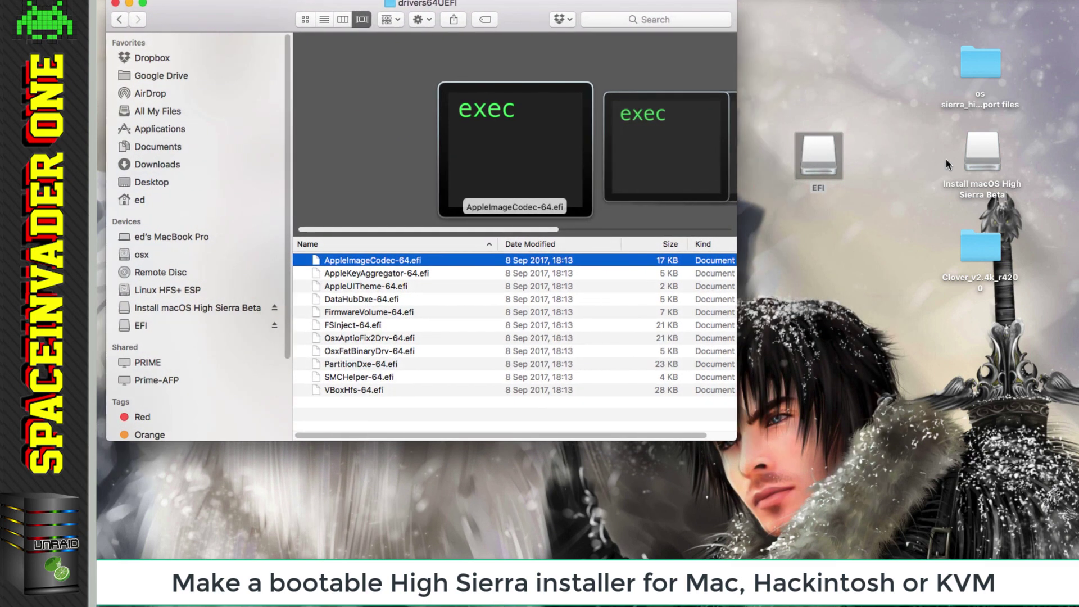
# Copy apfs.efi and HFSPlus.efi from the support files' hackintosh files folder into drivers64UEFI
pyautogui.doubleClick(974, 70)
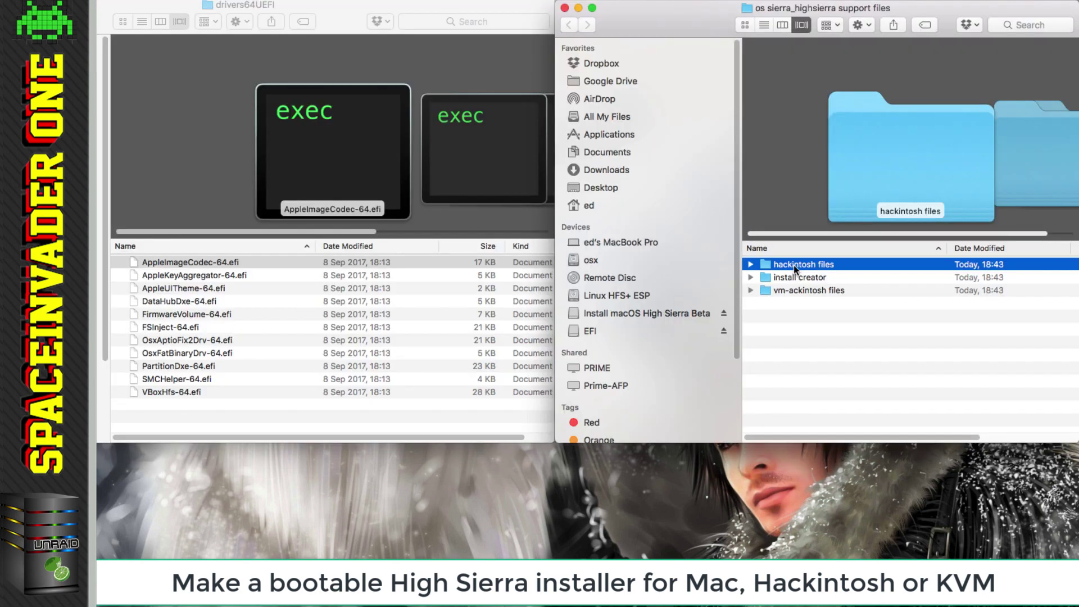
pyautogui.doubleClick(793, 265)
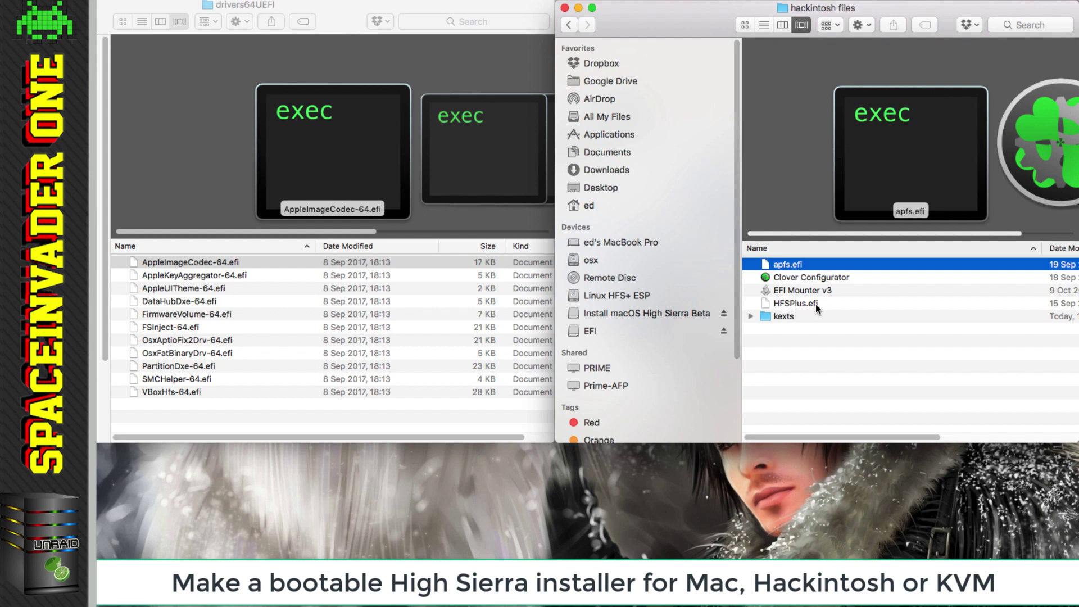
pyautogui.keyDown('super'); pyautogui.click(798, 303); pyautogui.keyUp('super')
pyautogui.moveTo(769, 260); pyautogui.dragTo(240, 342)
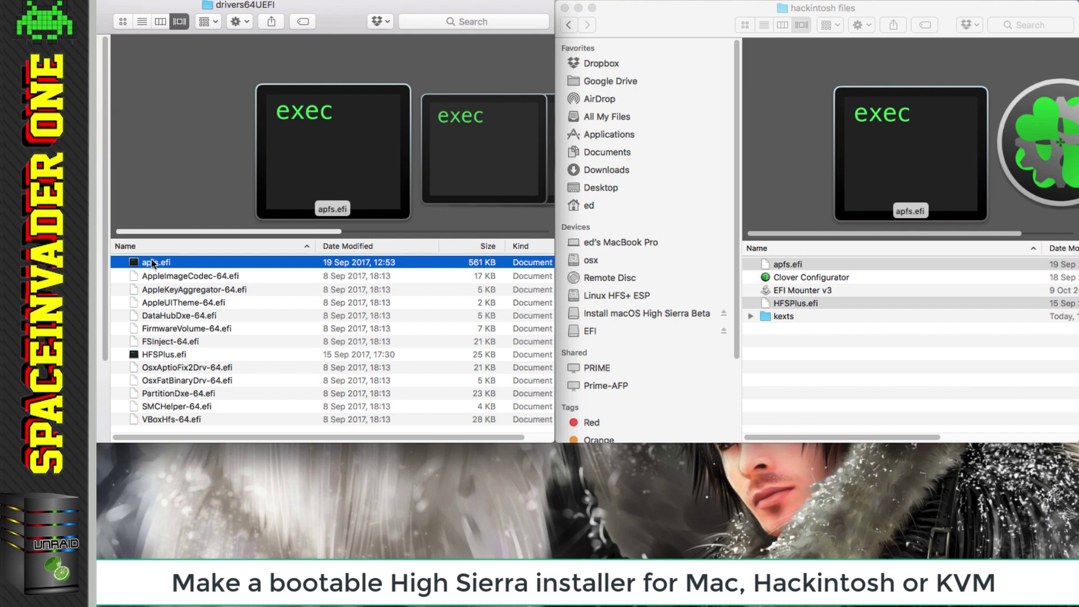
pyautogui.click(161, 355)
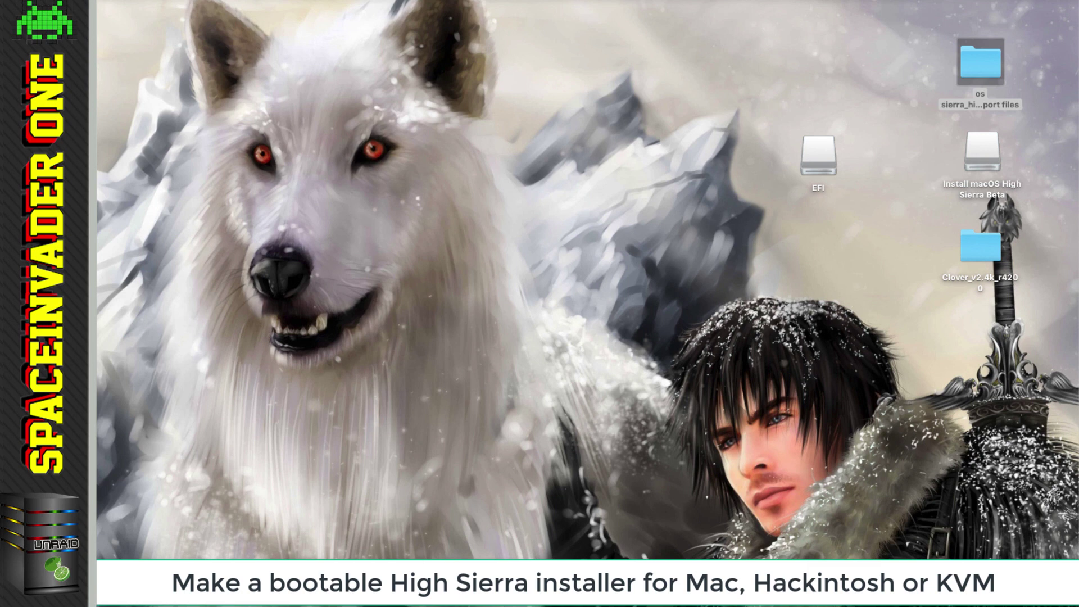
# Open the EFI partition's EFI/CLOVER/kexts/Other folder
pyautogui.doubleClick(818, 155)
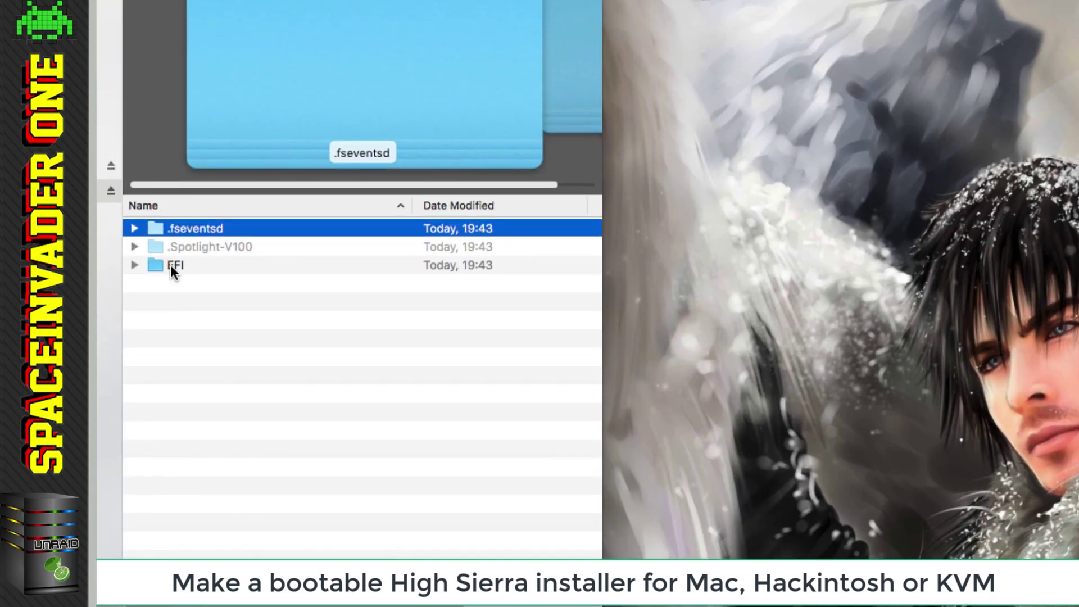
pyautogui.doubleClick(171, 265)
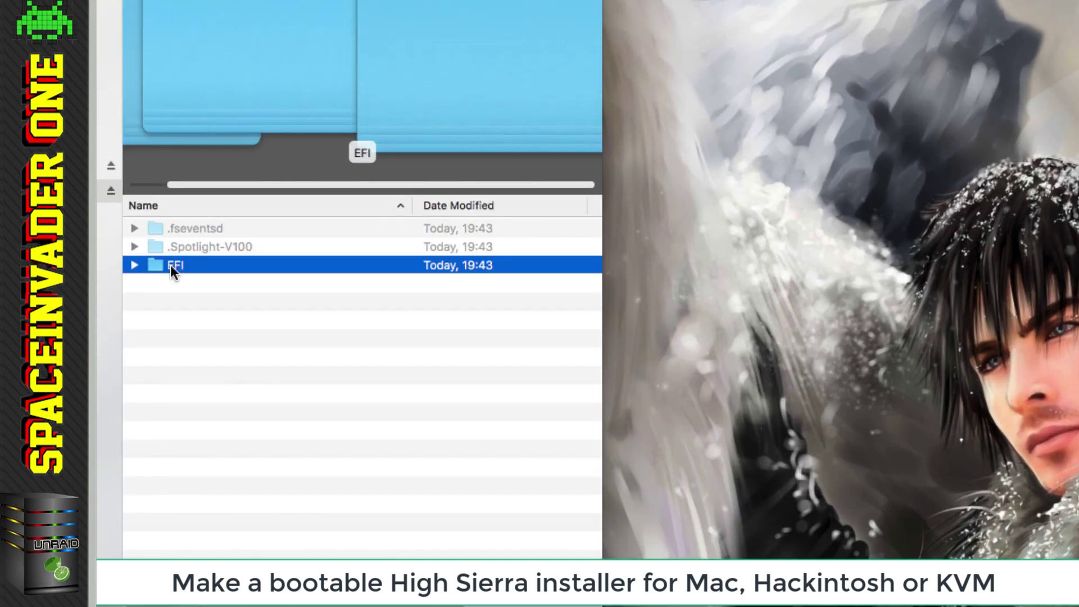
pyautogui.doubleClick(177, 248)
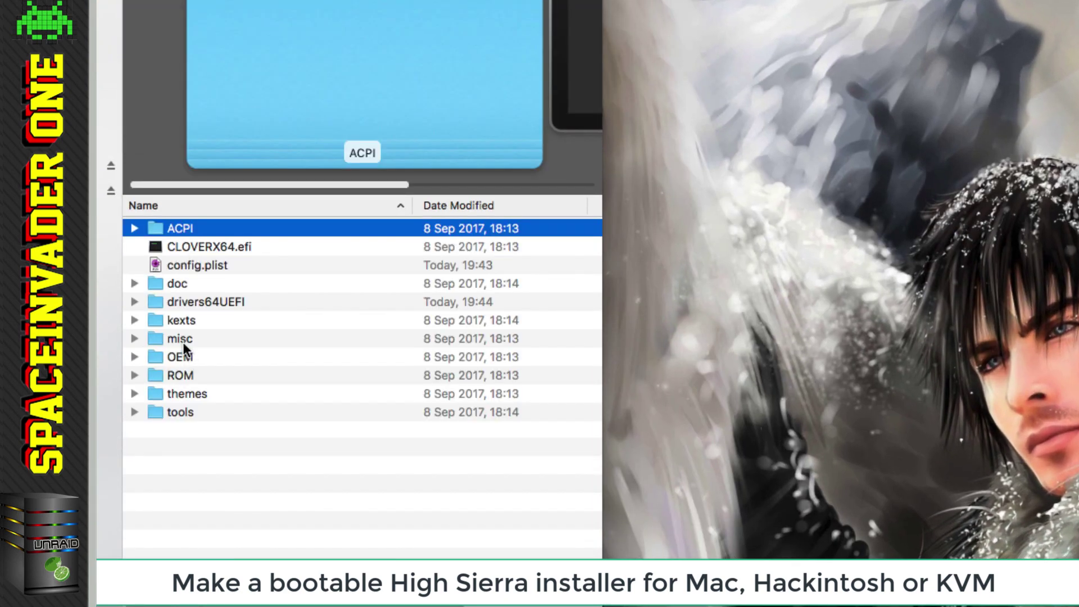
pyautogui.doubleClick(181, 320)
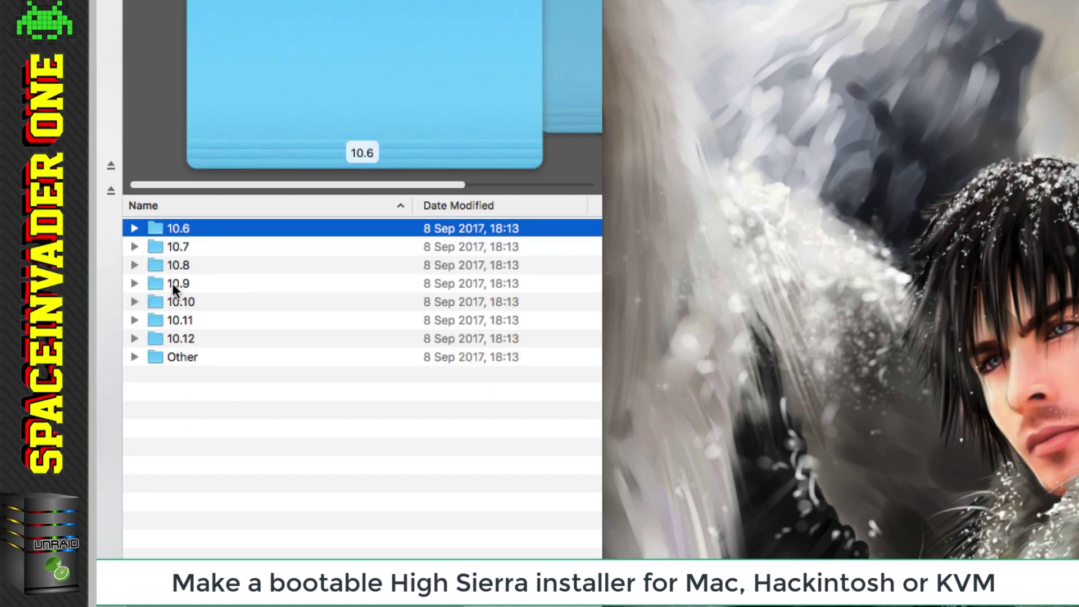
pyautogui.click(168, 336)
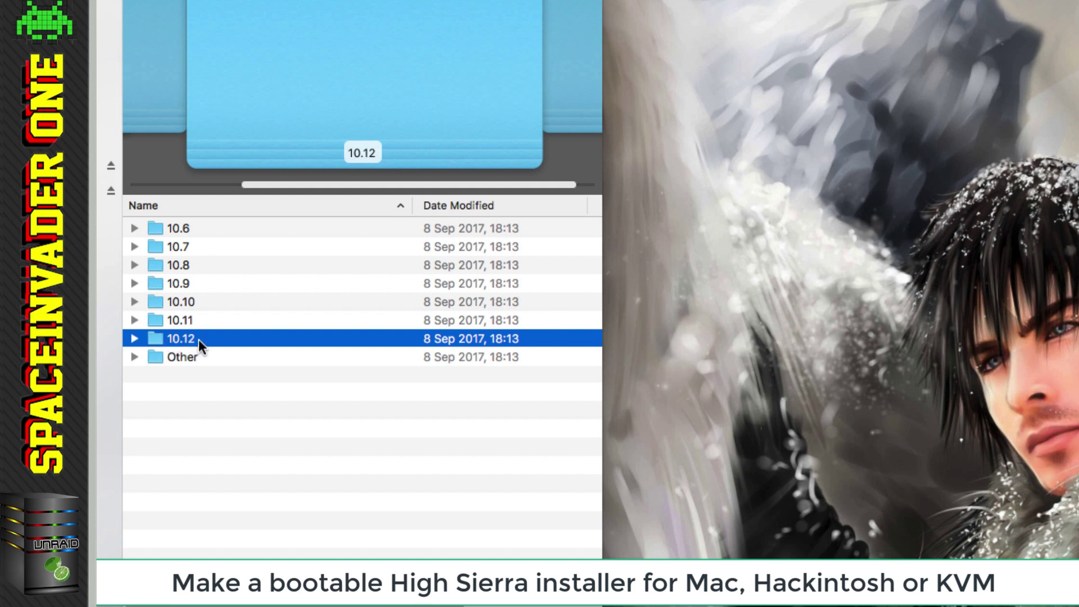
pyautogui.click(163, 358)
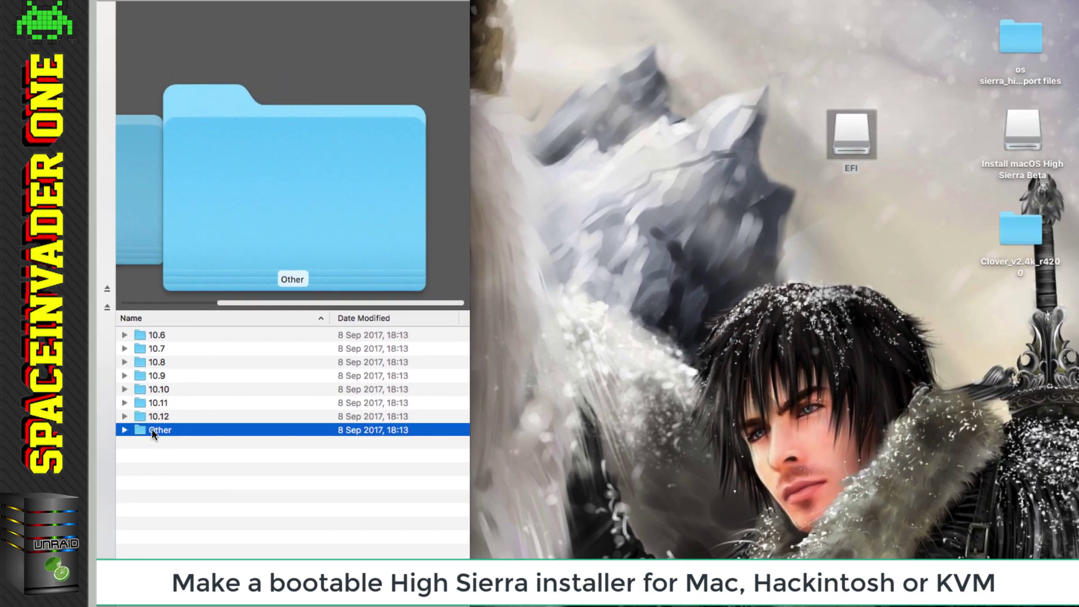
# Copy FakeSMC.kext from hackintosh files/kexts into Other, then close both Finder windows
pyautogui.click(980, 62)
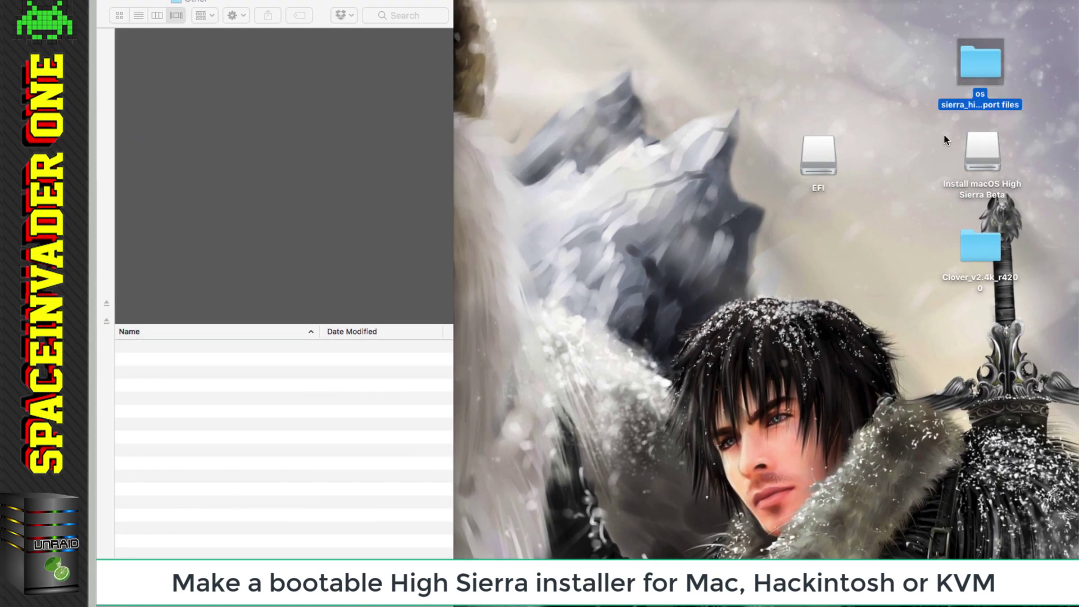
pyautogui.doubleClick(981, 68)
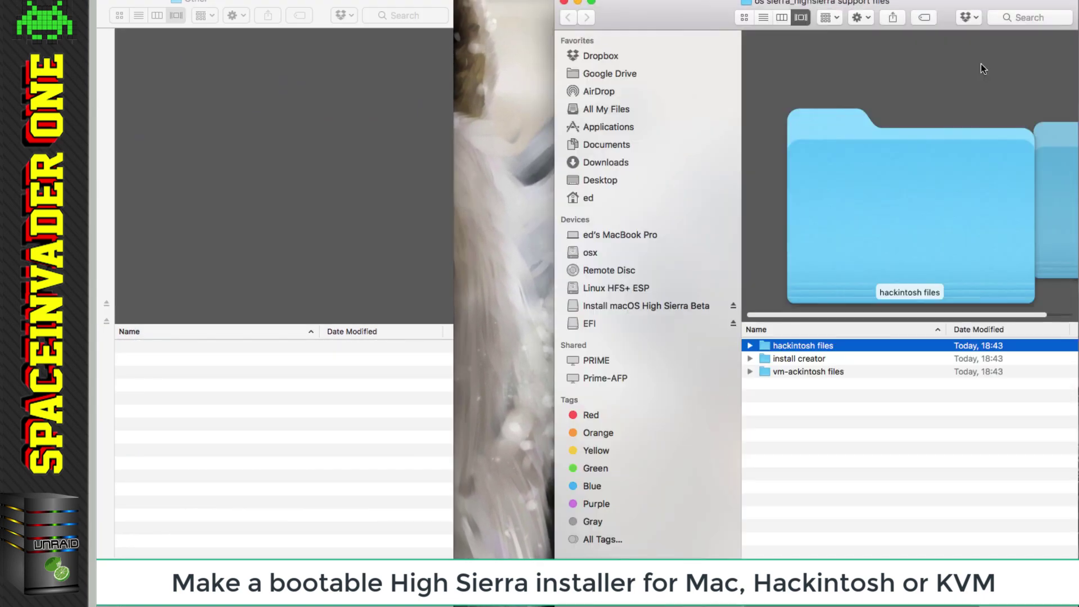
pyautogui.doubleClick(795, 347)
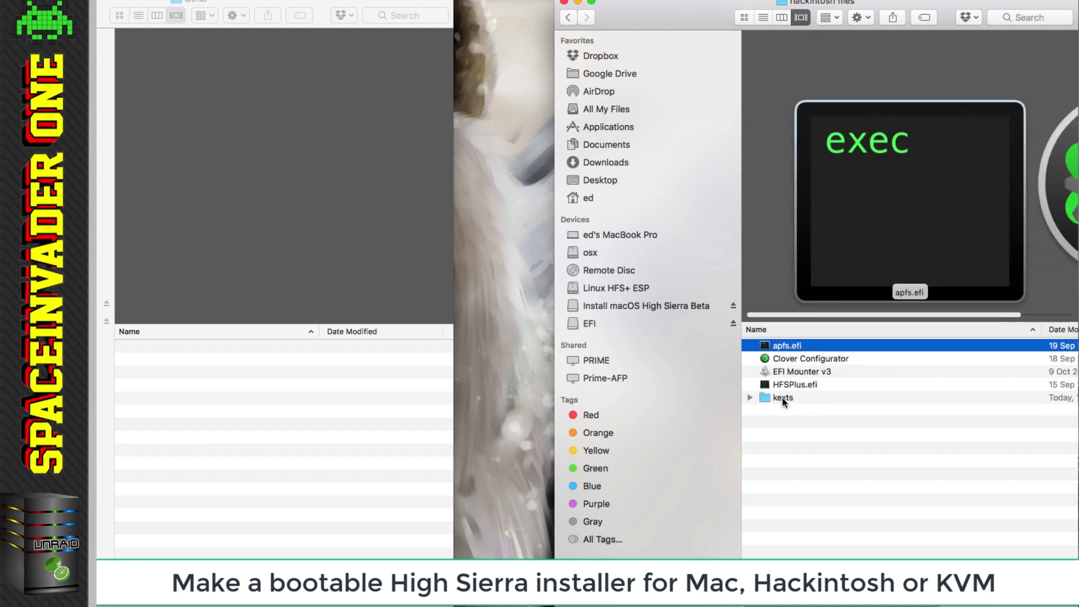
pyautogui.doubleClick(783, 399)
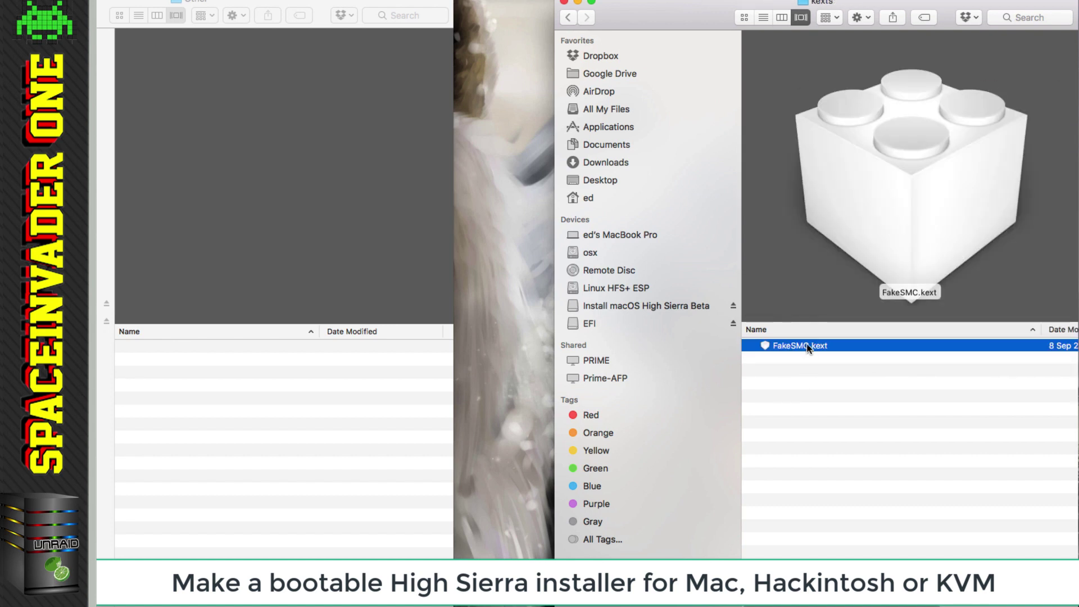
pyautogui.moveTo(807, 343); pyautogui.dragTo(217, 381)
pyautogui.press('super+w')
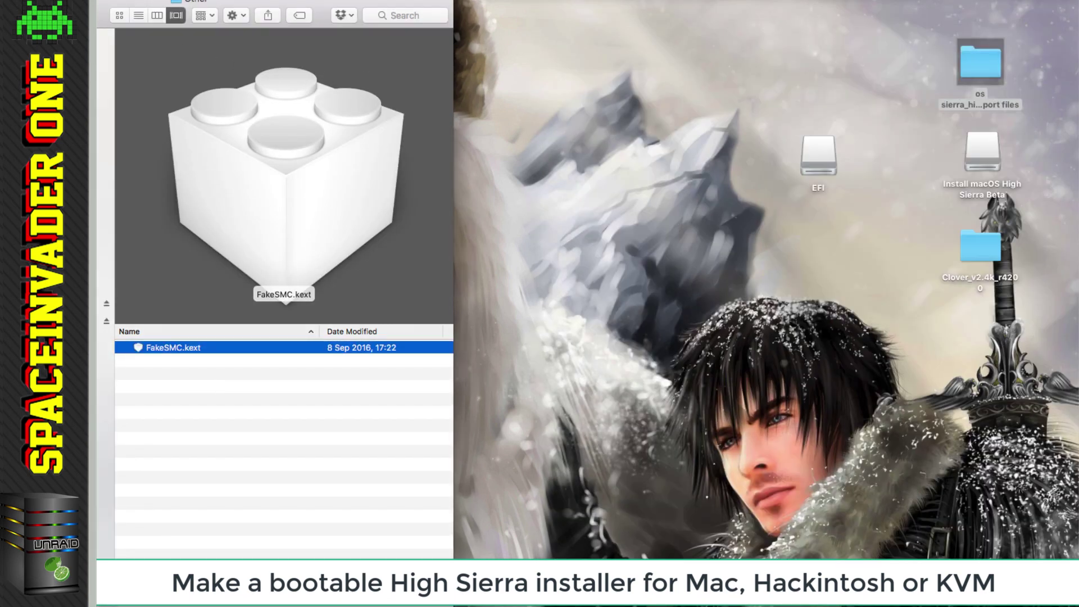
pyautogui.press('super+w')
pyautogui.click(581, 171)
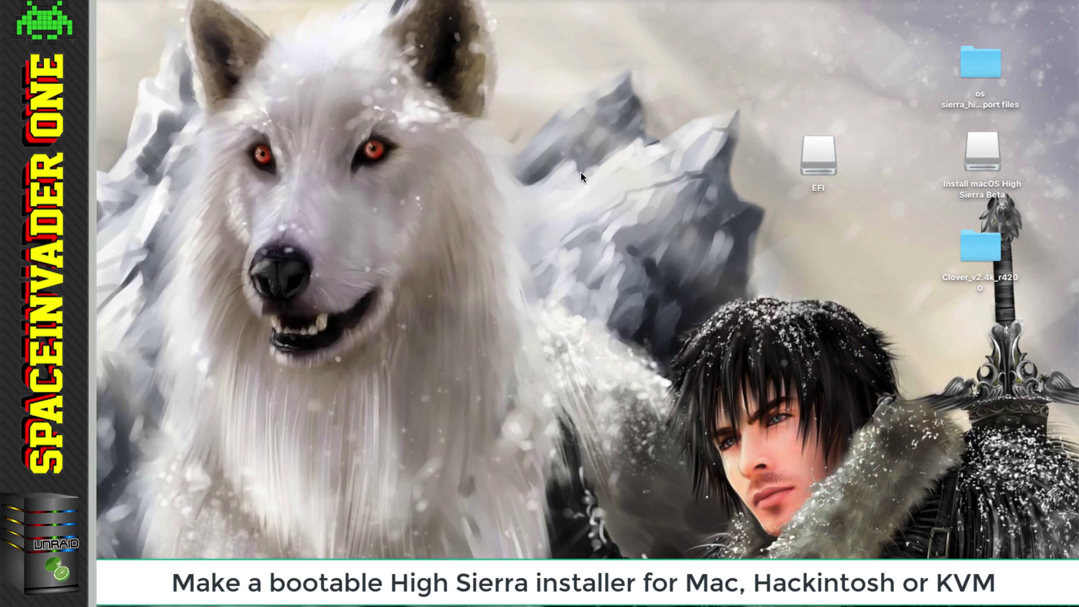
# Copy the support files folder onto the Install macOS High Sierra Beta drive
pyautogui.doubleClick(979, 150)
pyautogui.click(970, 70)
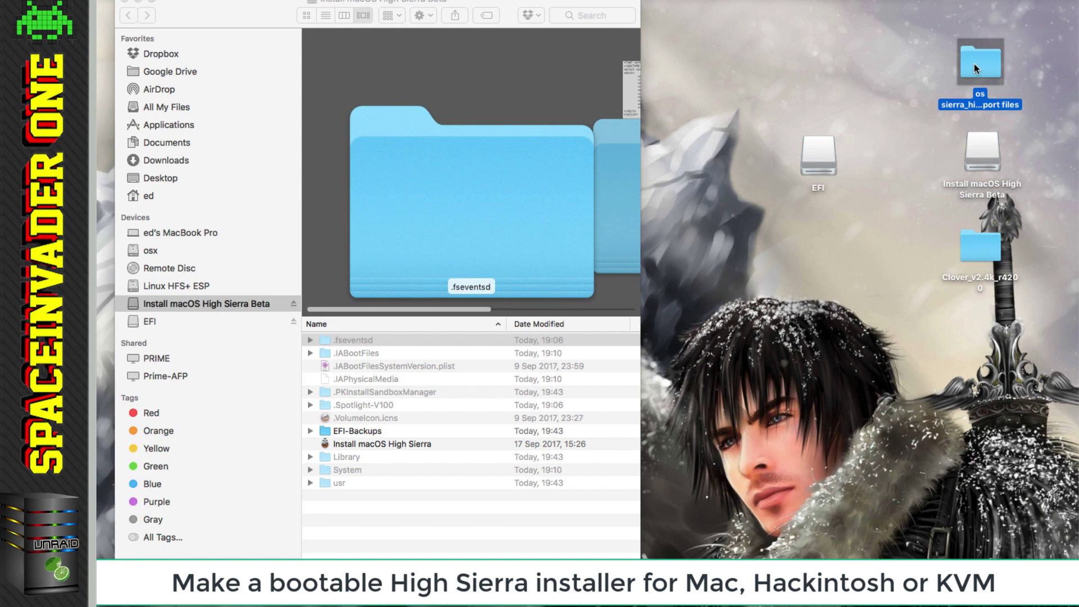
pyautogui.moveTo(973, 62); pyautogui.dragTo(335, 539)
# Copy the Clover_v2.4k_r4200 folder into the drive's support files folder
pyautogui.doubleClick(387, 469)
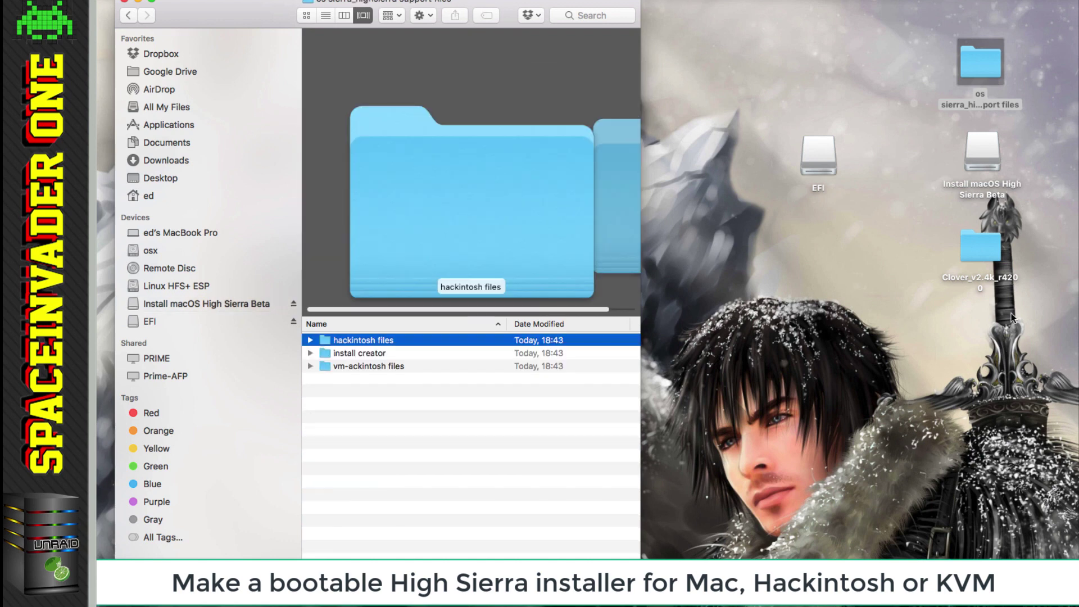
pyautogui.click(973, 251)
pyautogui.moveTo(973, 250); pyautogui.dragTo(366, 430)
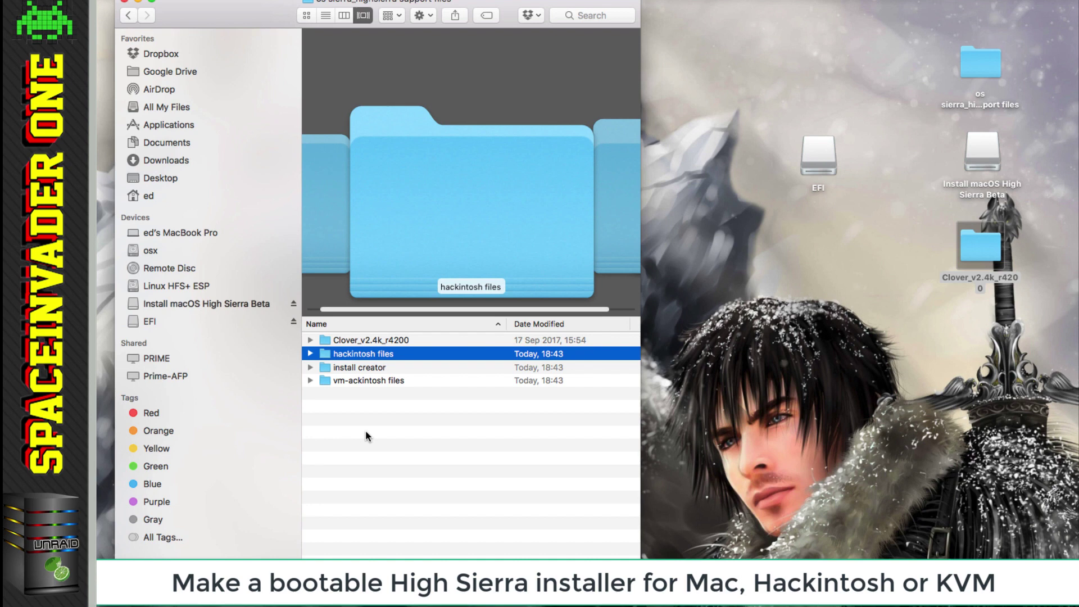
pyautogui.click(386, 337)
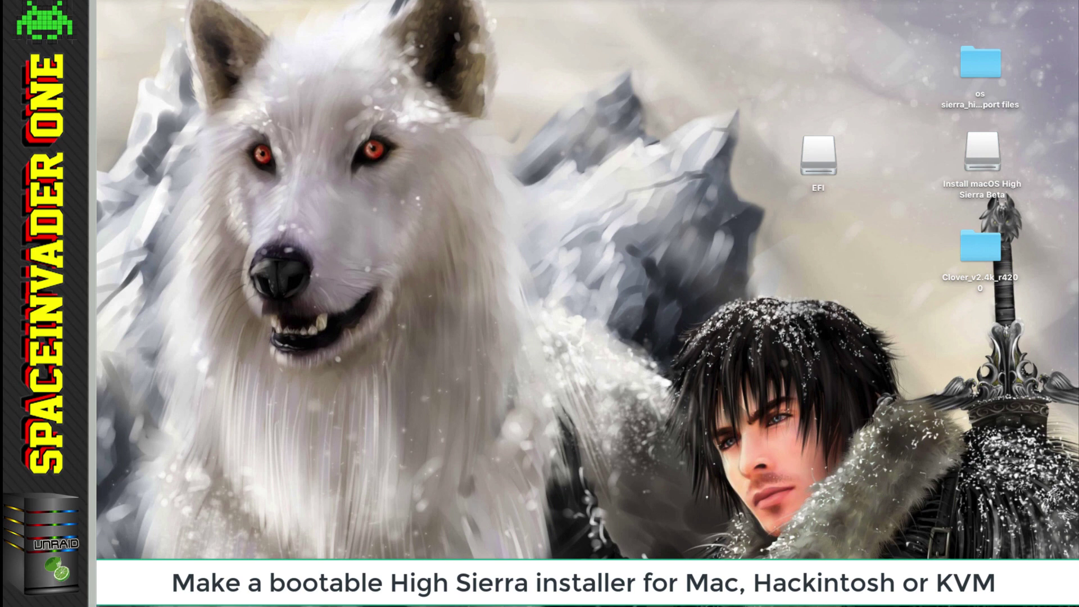
# Trash CLOVER's old config.plist and replace it with the KVM config.plist from vm-ackintosh files
pyautogui.doubleClick(987, 66)
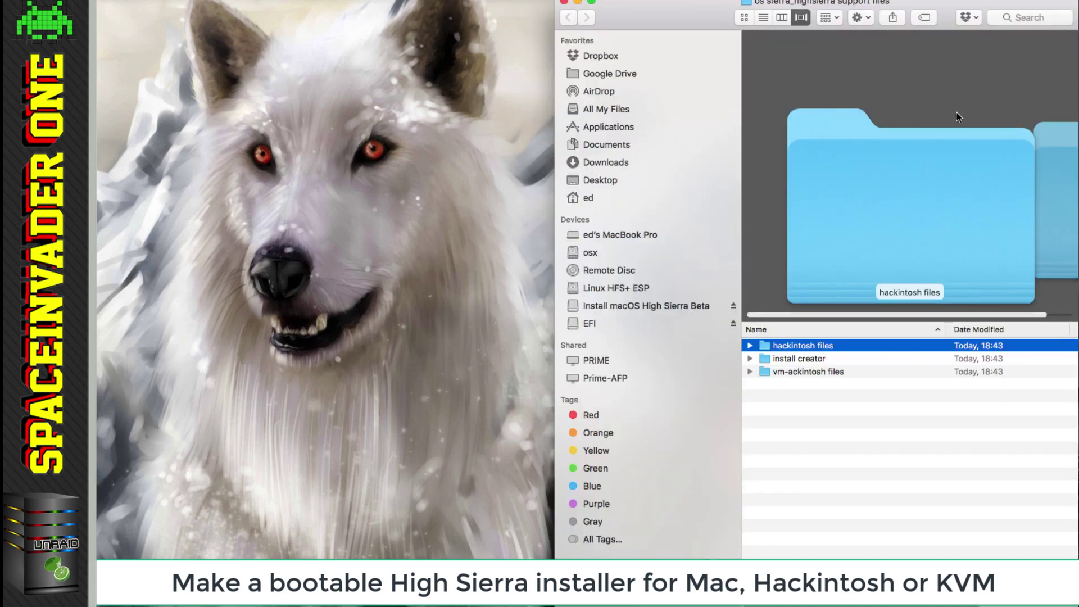
pyautogui.click(811, 372)
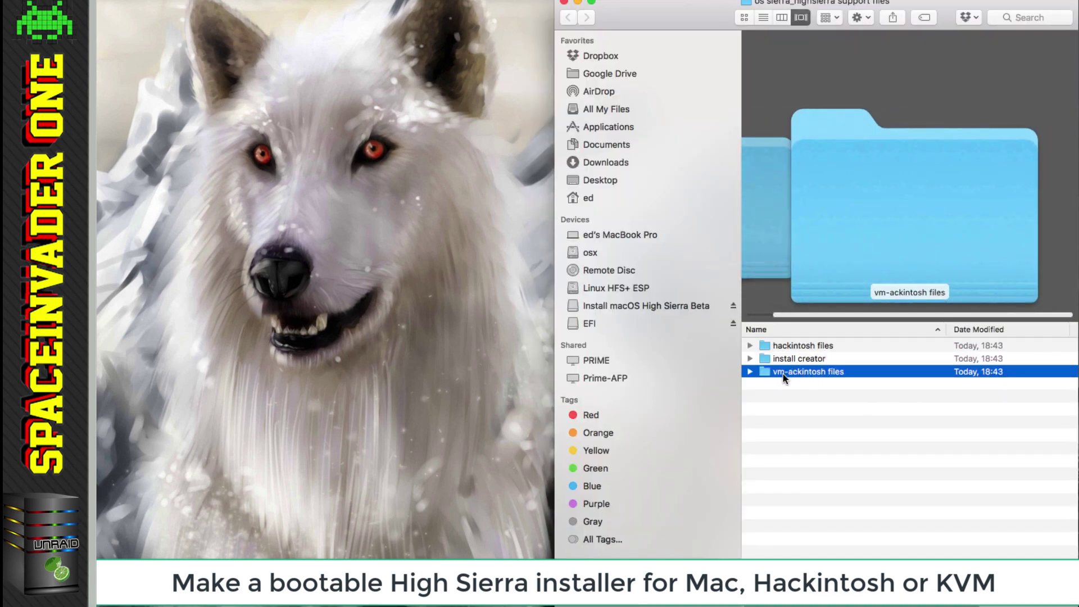
pyautogui.doubleClick(823, 371)
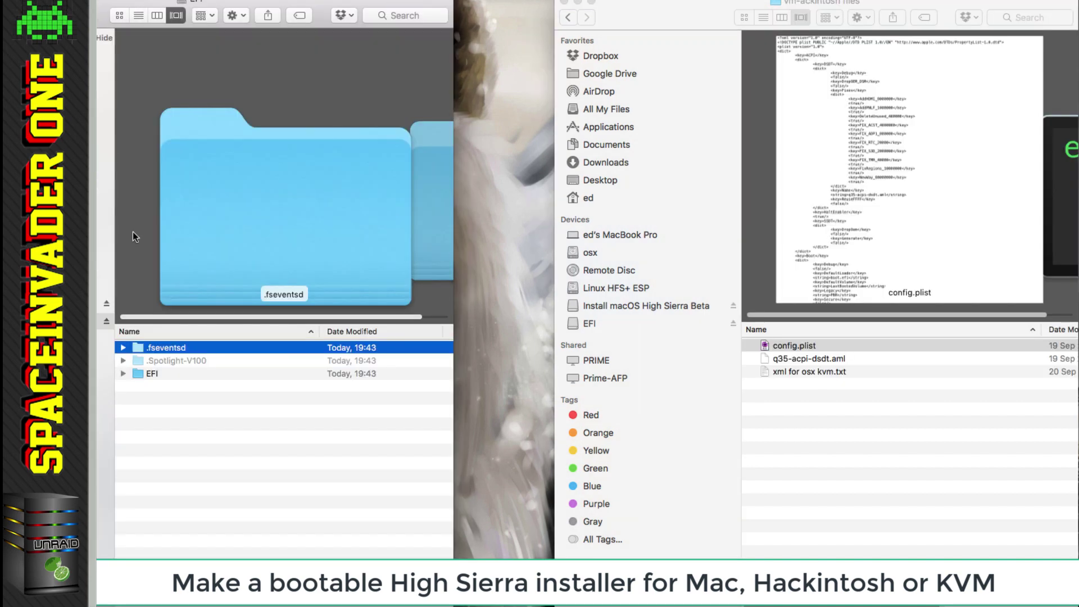
pyautogui.doubleClick(142, 373)
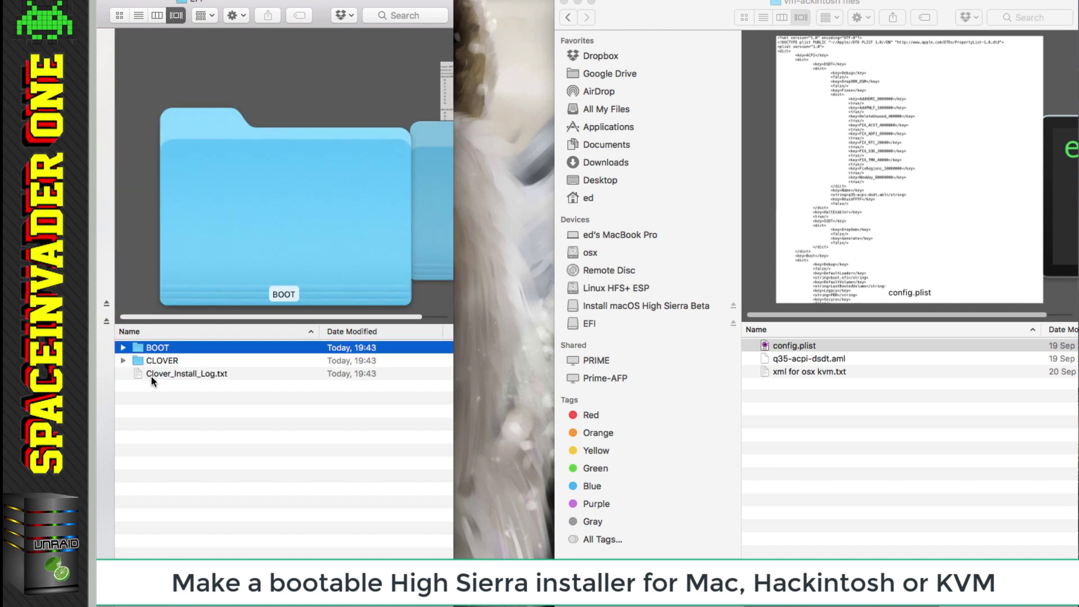
pyautogui.doubleClick(161, 362)
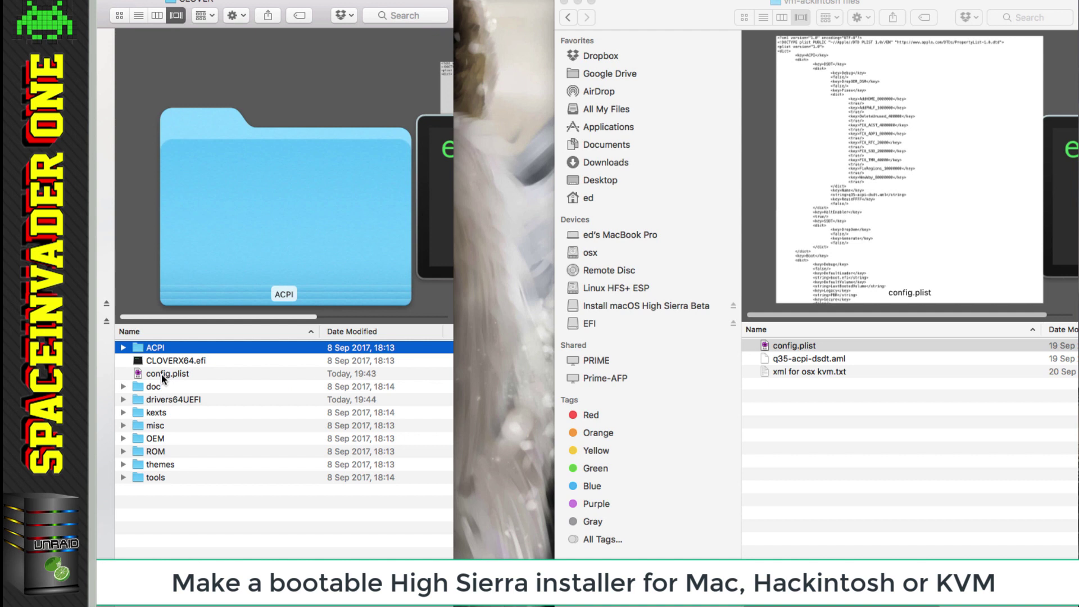
pyautogui.click(162, 376)
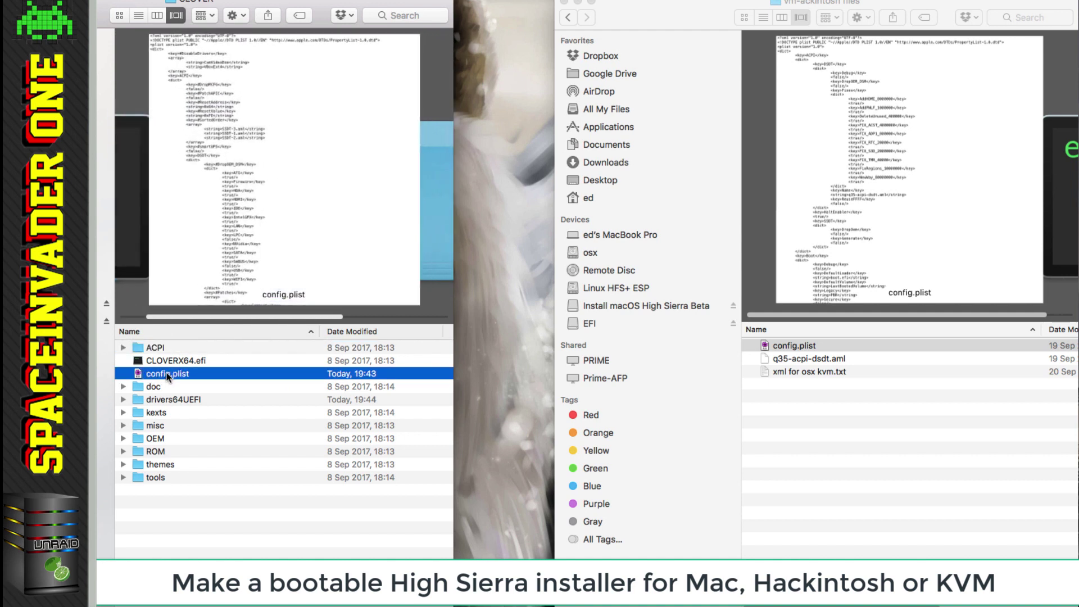
pyautogui.rightClick(164, 376)
pyautogui.click(194, 414)
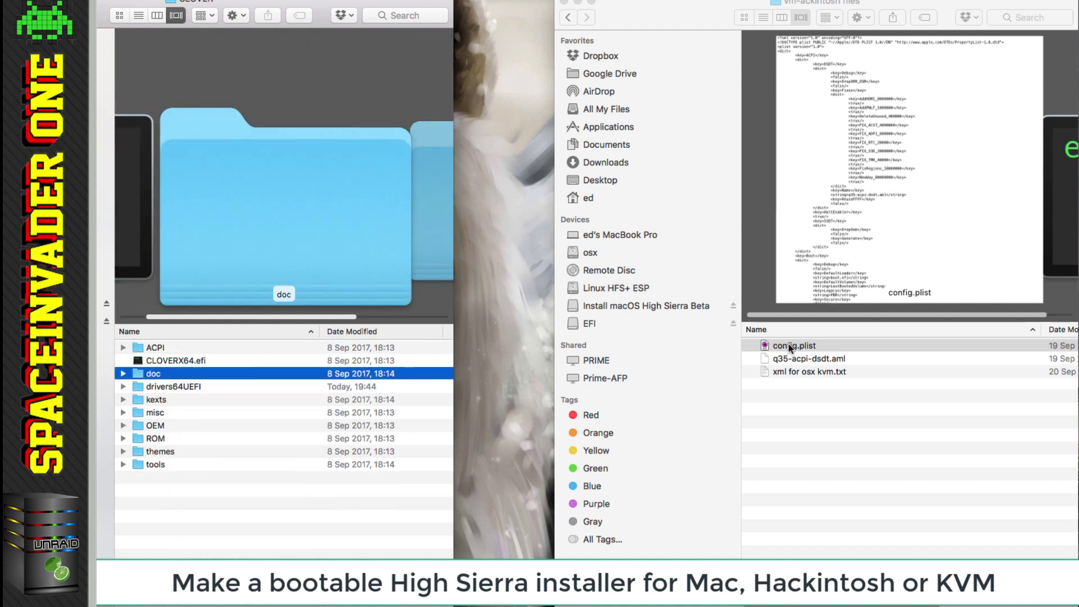
pyautogui.moveTo(789, 347); pyautogui.dragTo(264, 522)
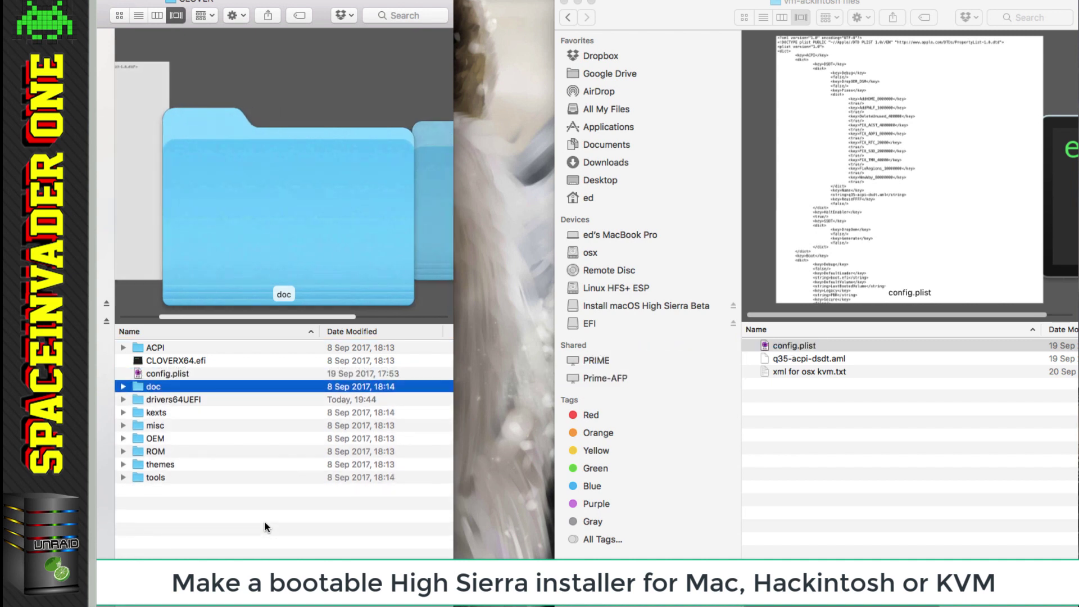
# Copy q35-acpi-dsdt.aml into CLOVER's ACPI/origin folder and close the windows
pyautogui.doubleClick(152, 348)
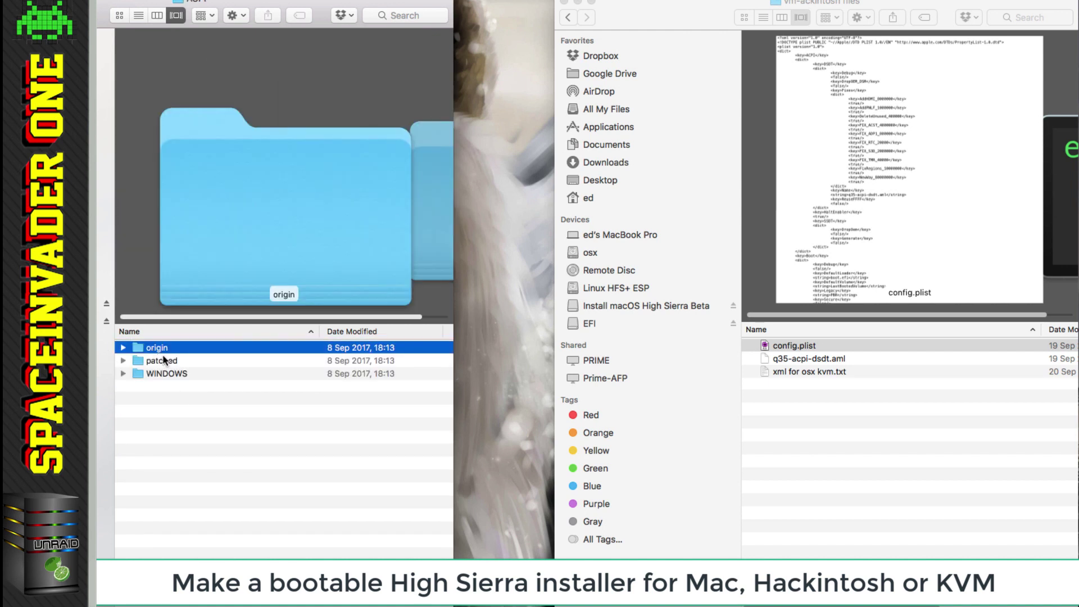
pyautogui.doubleClick(159, 348)
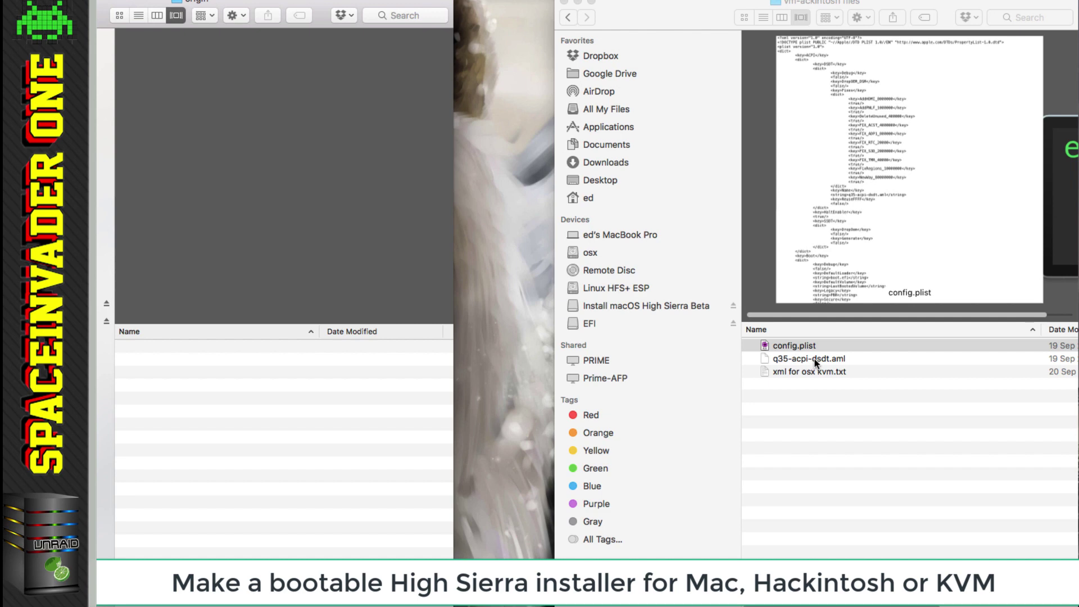
pyautogui.moveTo(816, 362); pyautogui.dragTo(224, 420)
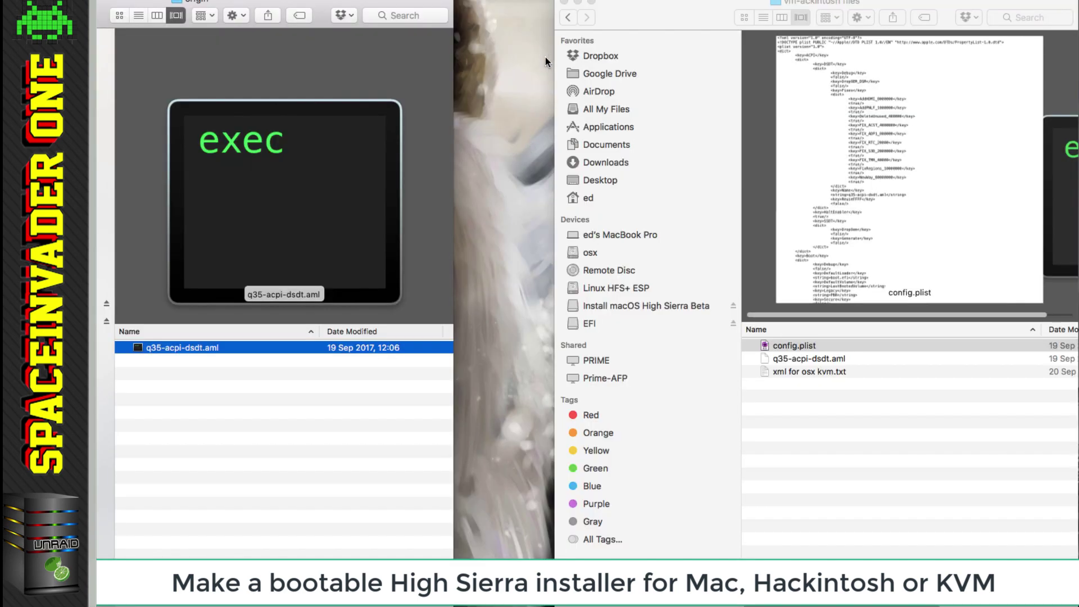
pyautogui.click(564, 3)
pyautogui.press('super+w')
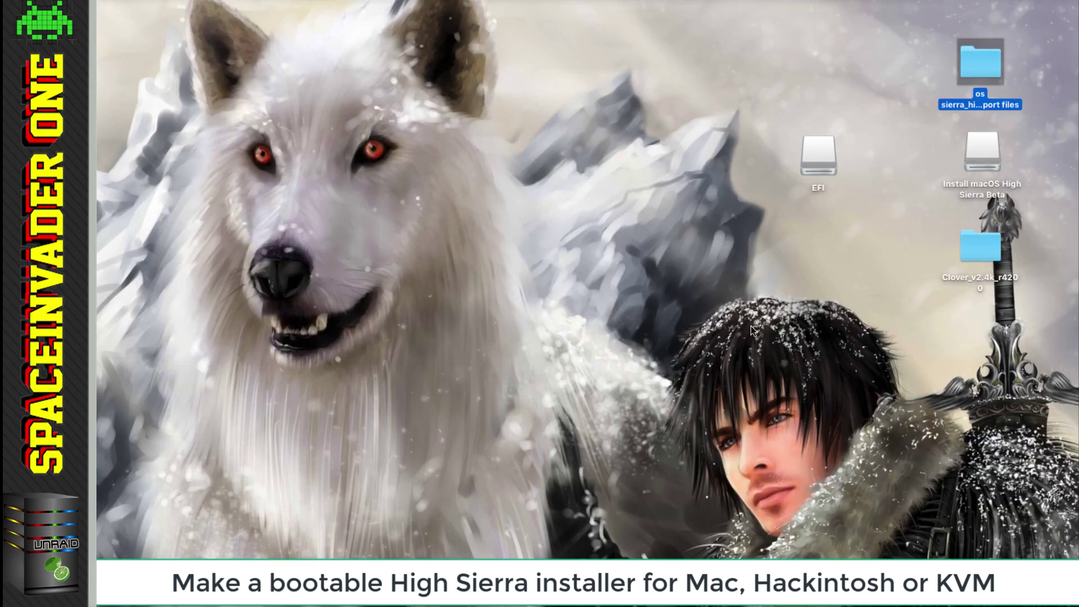